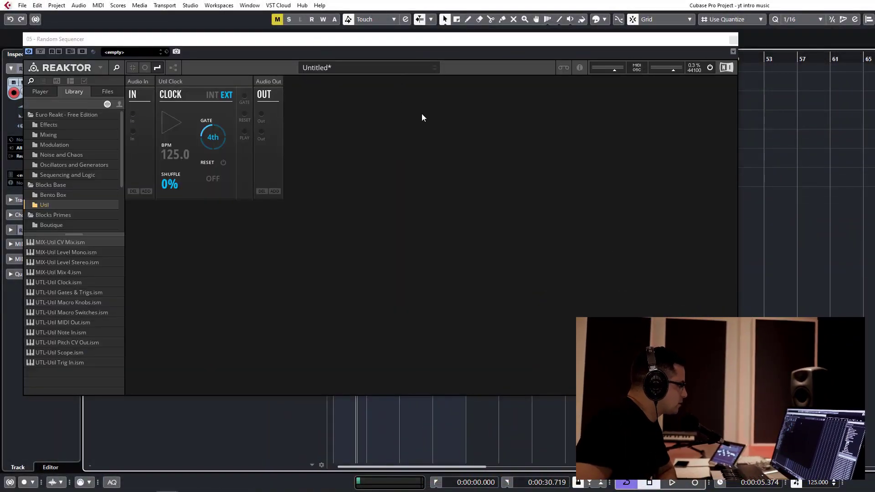
Close the Reaktor window and mute the Random Sequencer (D) track.
{"action": "key", "text": "ctrl+w"}
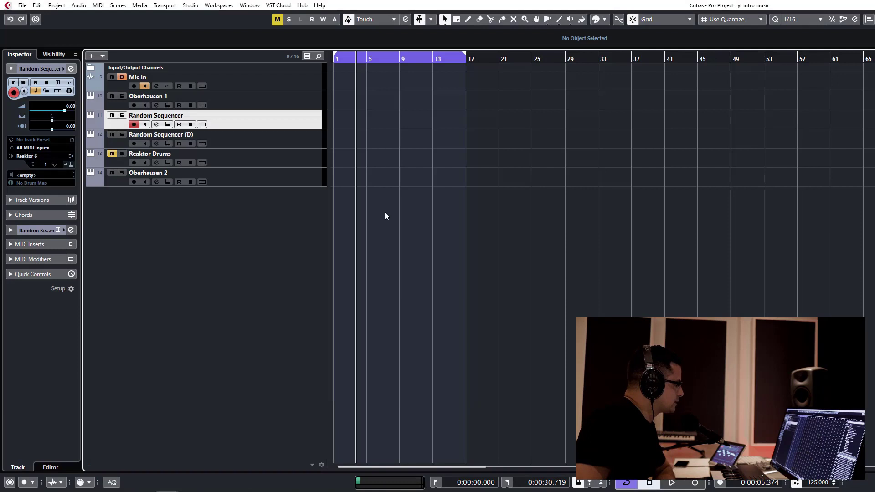
{"action": "left_click", "coordinate": [107, 138]}
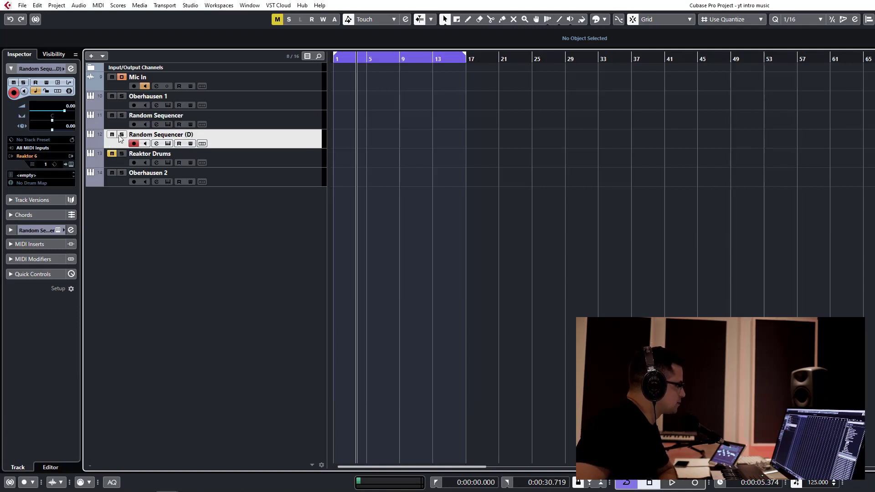
{"action": "left_click", "coordinate": [111, 135]}
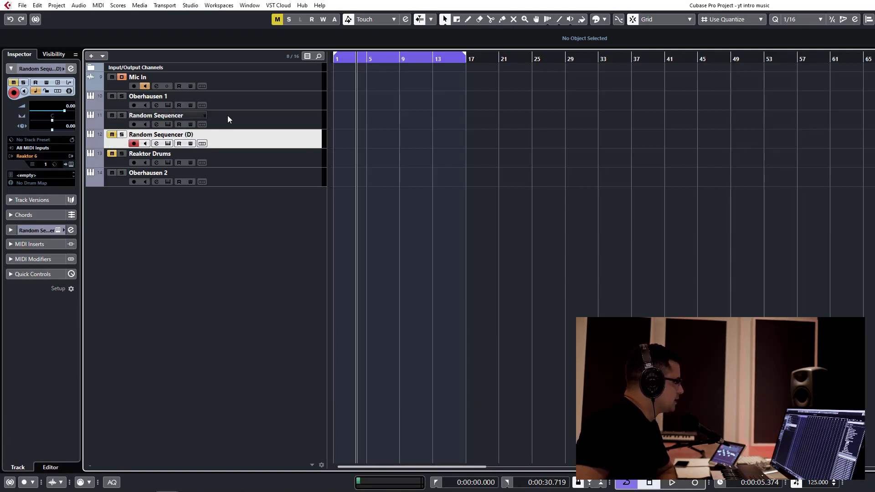
Open the bx_oberhausen synth of Oberhausen 1, showing the Chiricahua Flute preset.
{"action": "left_click", "coordinate": [255, 107]}
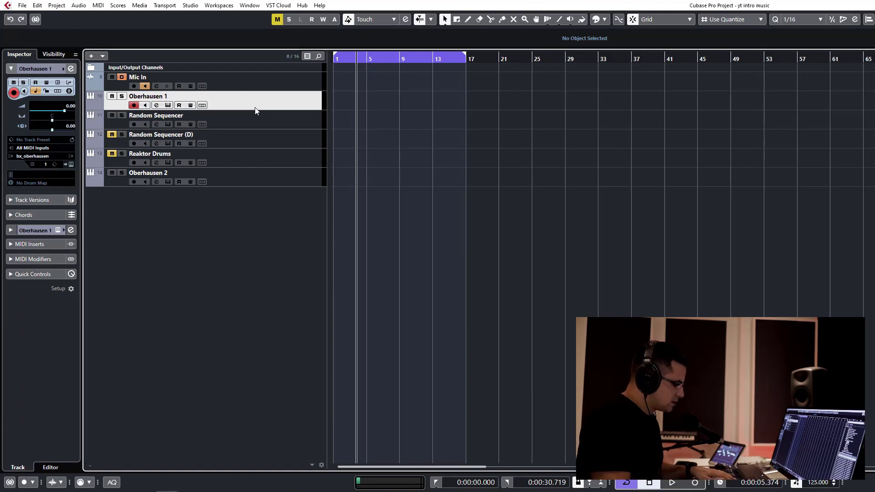
{"action": "left_click", "coordinate": [168, 106]}
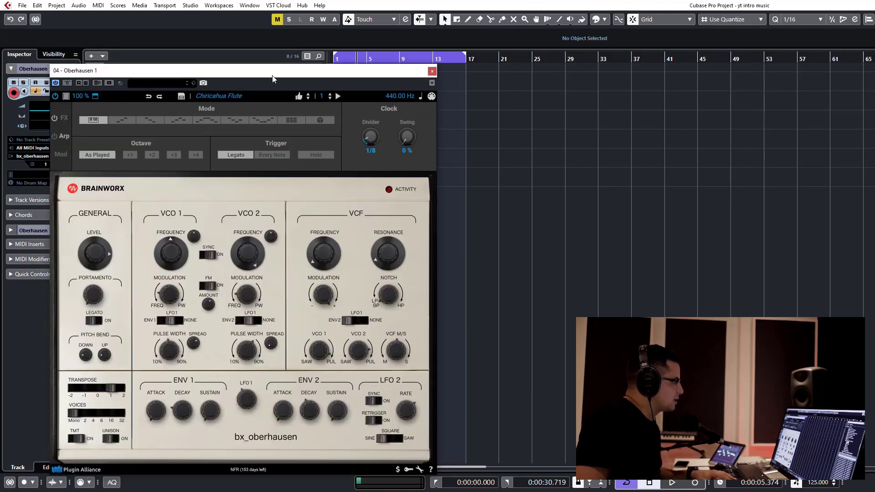
{"action": "left_click_drag", "start_coordinate": [273, 76], "coordinate": [287, 44]}
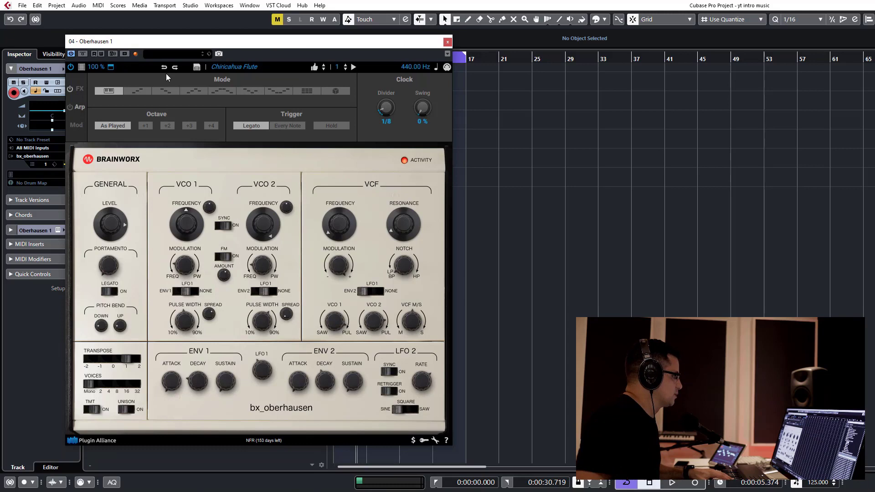
Close the Oberhausen window and reopen the Random Sequencer's Reaktor 6 instrument with its 125 BPM clock.
{"action": "left_click", "coordinate": [447, 42]}
{"action": "left_click", "coordinate": [264, 118]}
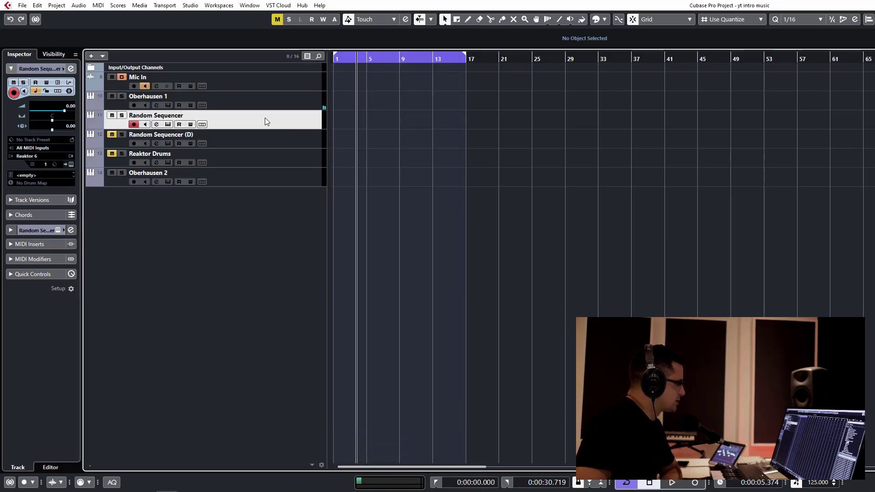
{"action": "left_click", "coordinate": [235, 106]}
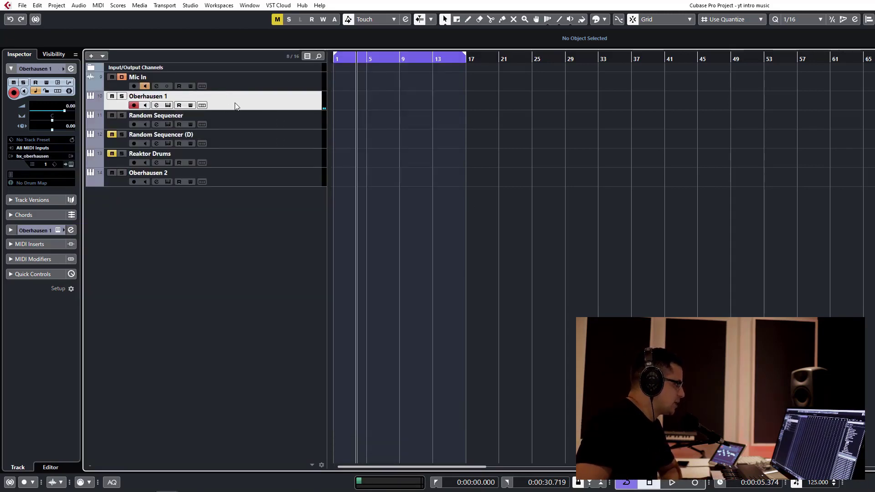
{"action": "left_click", "coordinate": [266, 126]}
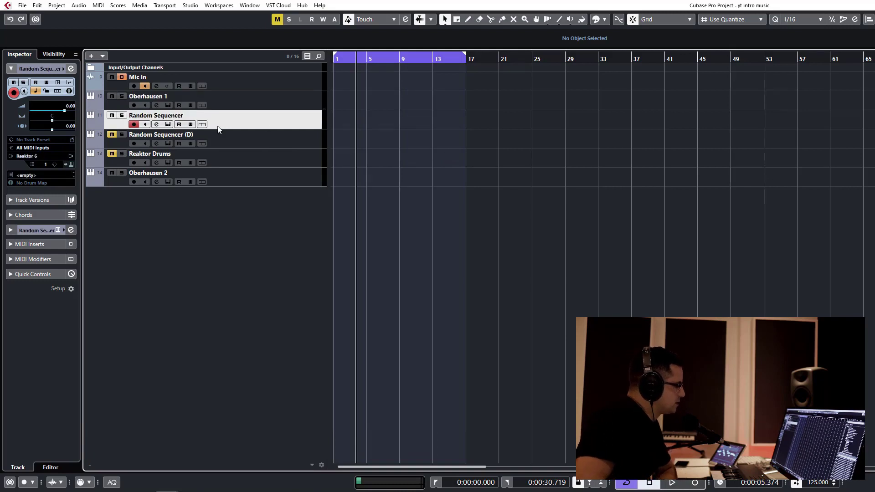
{"action": "left_click", "coordinate": [168, 125]}
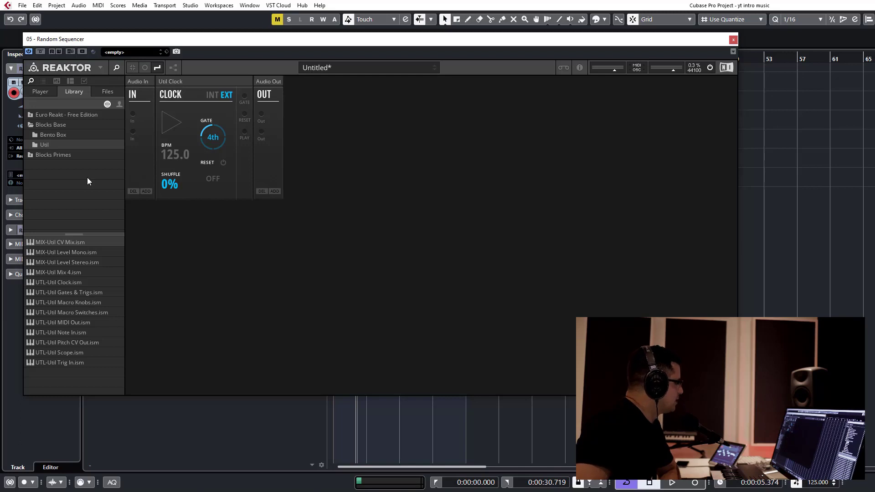
Add a second Util Clock and a PRO-Digilog Quantizer block to the rack.
{"action": "left_click_drag", "start_coordinate": [65, 281], "coordinate": [206, 190]}
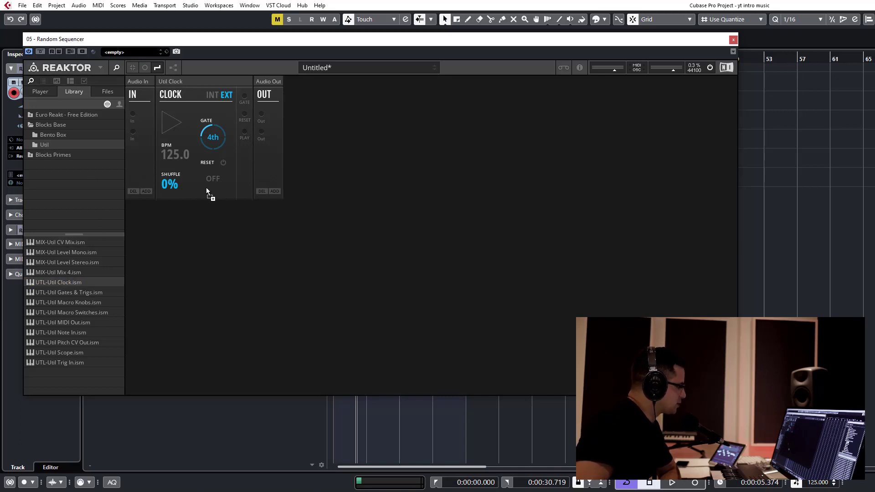
{"action": "left_click_drag", "start_coordinate": [237, 138], "coordinate": [237, 137]}
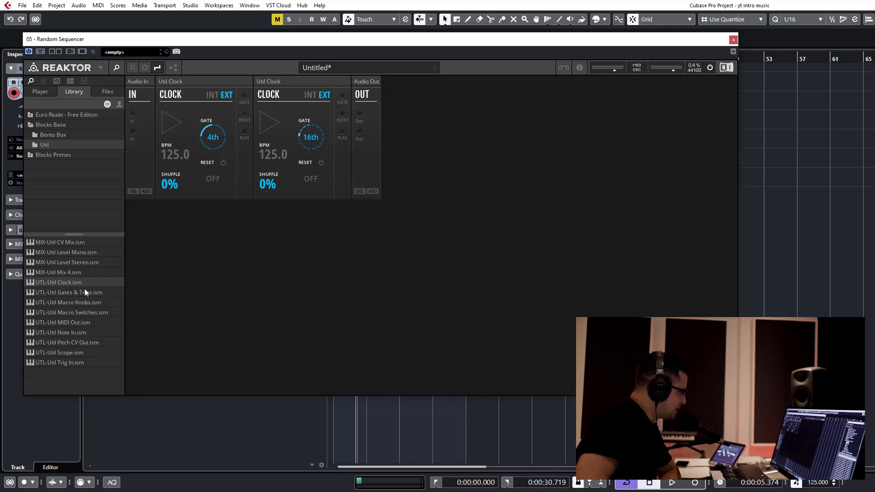
{"action": "left_click", "coordinate": [51, 135]}
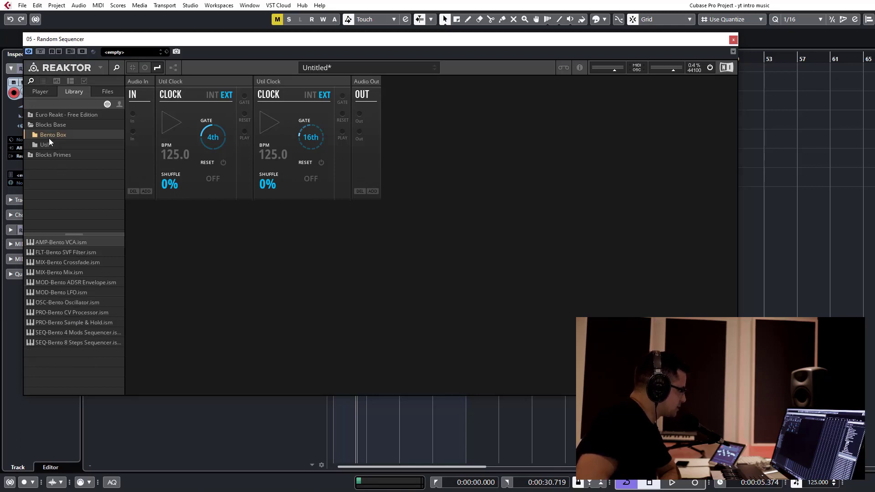
{"action": "left_click", "coordinate": [48, 154]}
{"action": "left_click", "coordinate": [50, 168]}
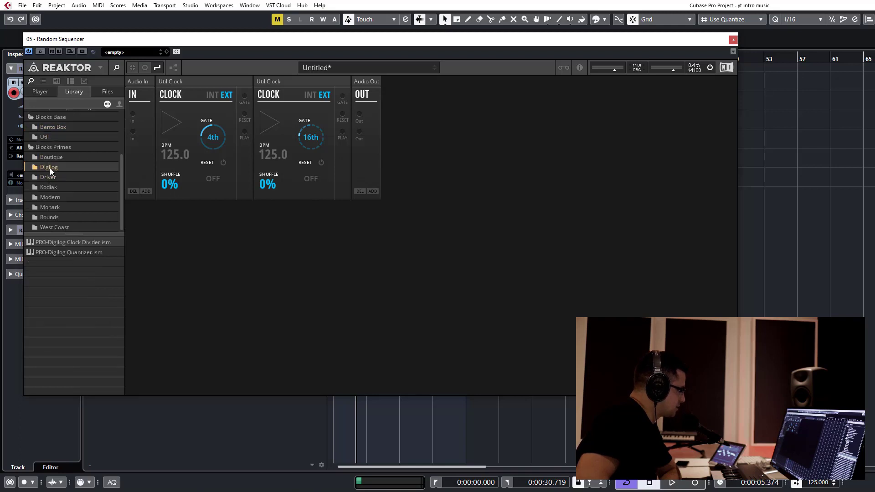
{"action": "left_click_drag", "start_coordinate": [68, 252], "coordinate": [307, 262]}
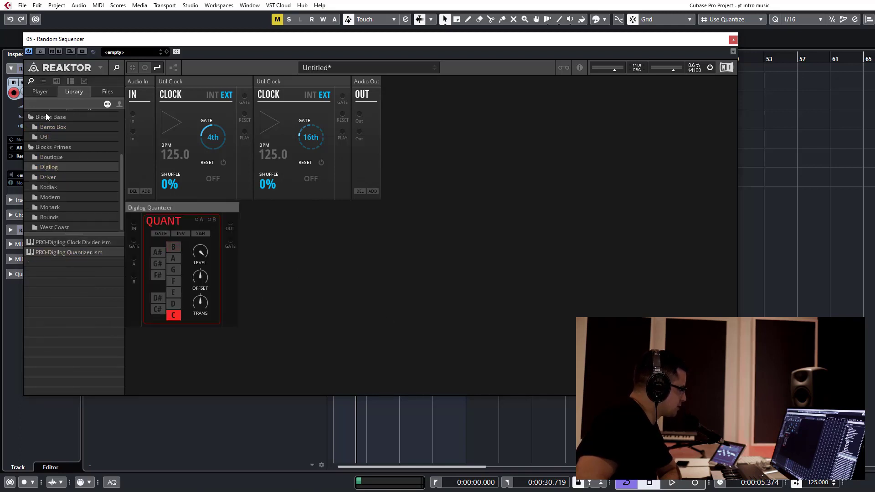
Add a UTL-Util MIDI Out block and place it in the top row.
{"action": "left_click", "coordinate": [50, 137]}
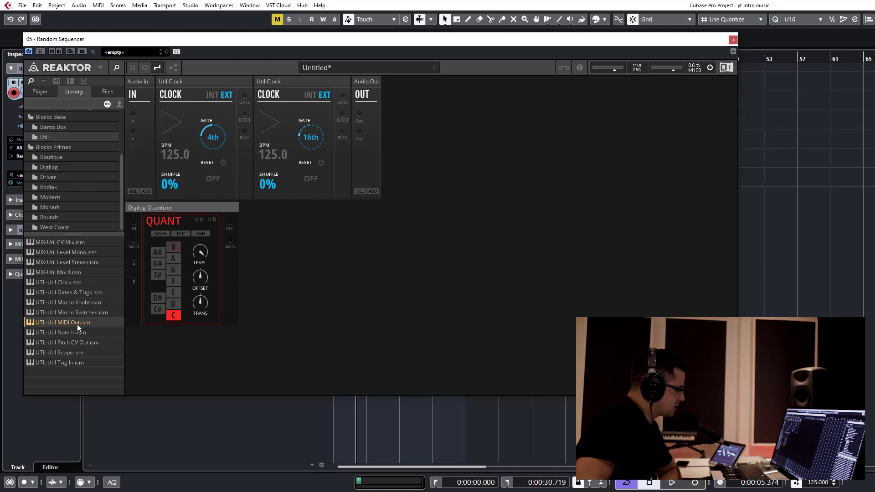
{"action": "left_click_drag", "start_coordinate": [73, 324], "coordinate": [406, 254]}
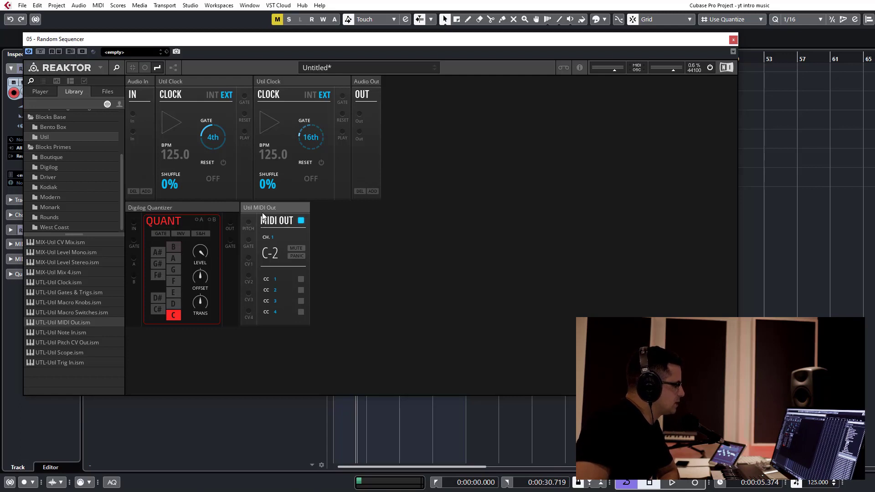
{"action": "left_click_drag", "start_coordinate": [291, 217], "coordinate": [349, 80]}
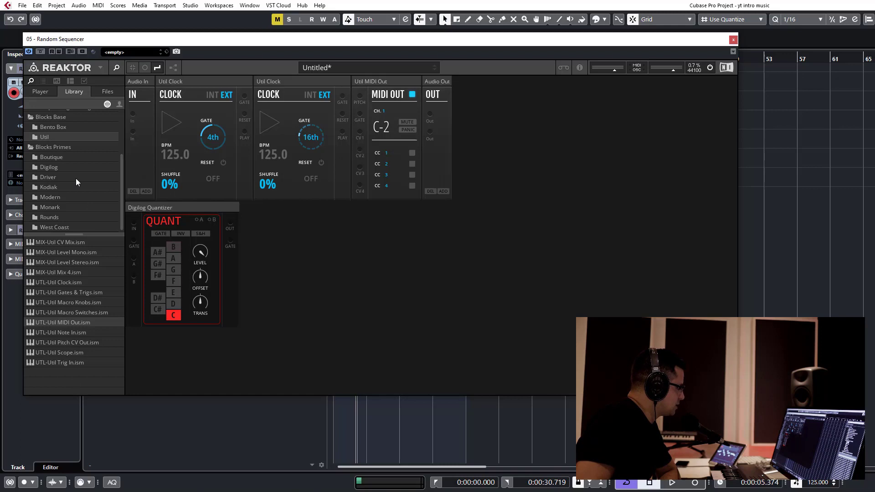
Add a Bento Box 8 Steps sequencer and a Bento Box LFO beside the Quantizer.
{"action": "left_click", "coordinate": [51, 126]}
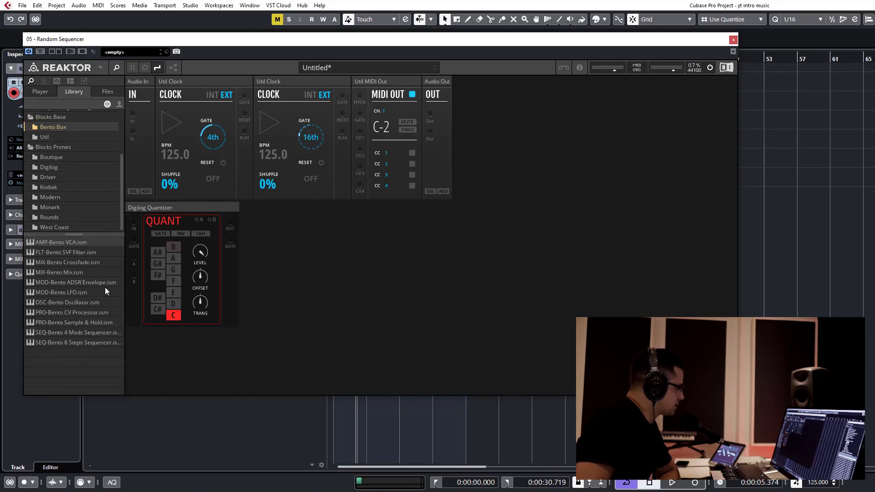
{"action": "left_click_drag", "start_coordinate": [51, 343], "coordinate": [354, 255]}
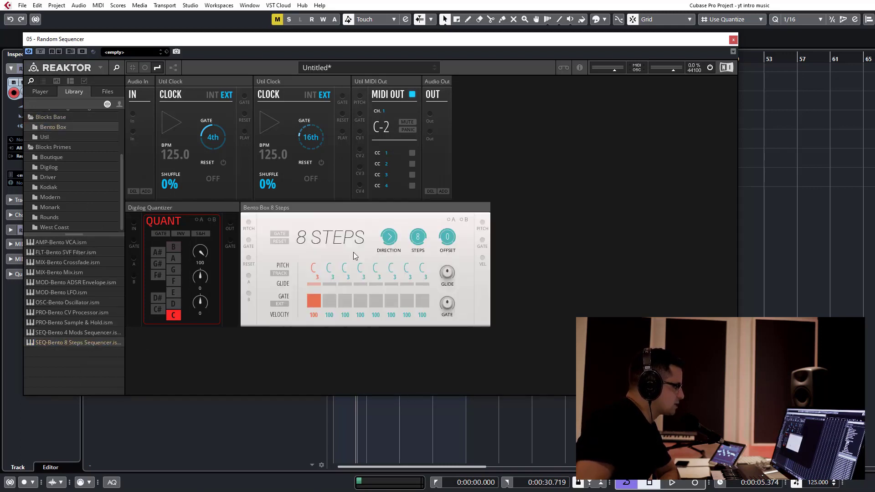
{"action": "left_click_drag", "start_coordinate": [54, 292], "coordinate": [576, 281]}
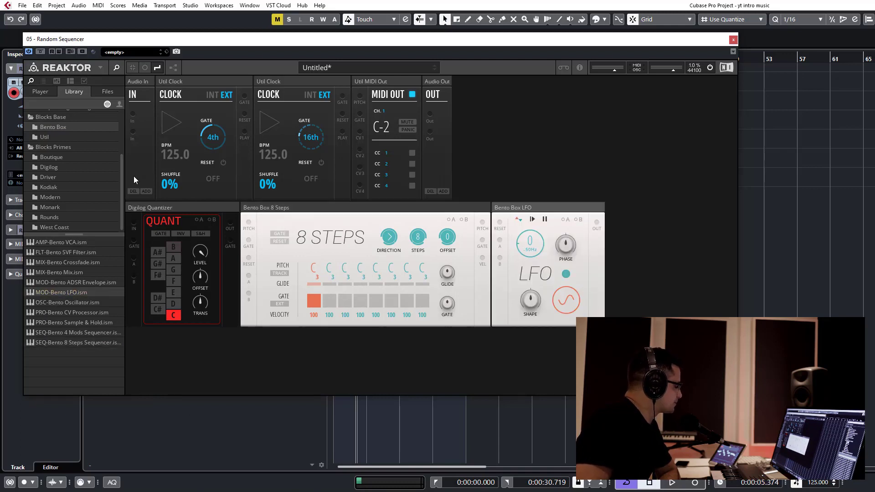
Browse Euro Reakt - Free Edition to list its Modulation blocks.
{"action": "scroll", "coordinate": [63, 140], "scroll_direction": "up", "scroll_amount": 3}
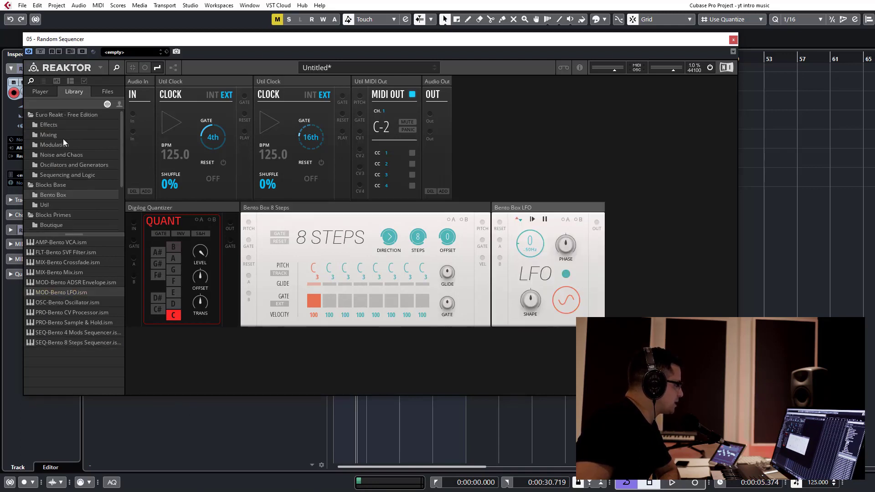
{"action": "left_click", "coordinate": [66, 112]}
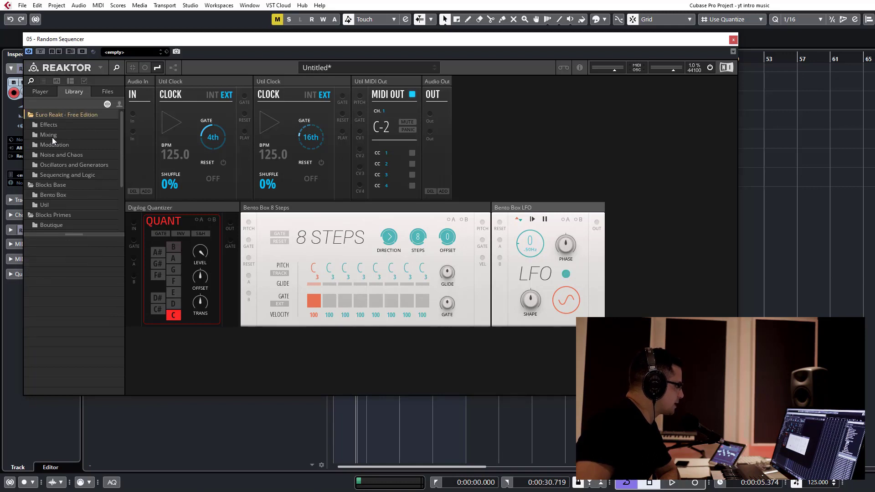
{"action": "left_click", "coordinate": [51, 173]}
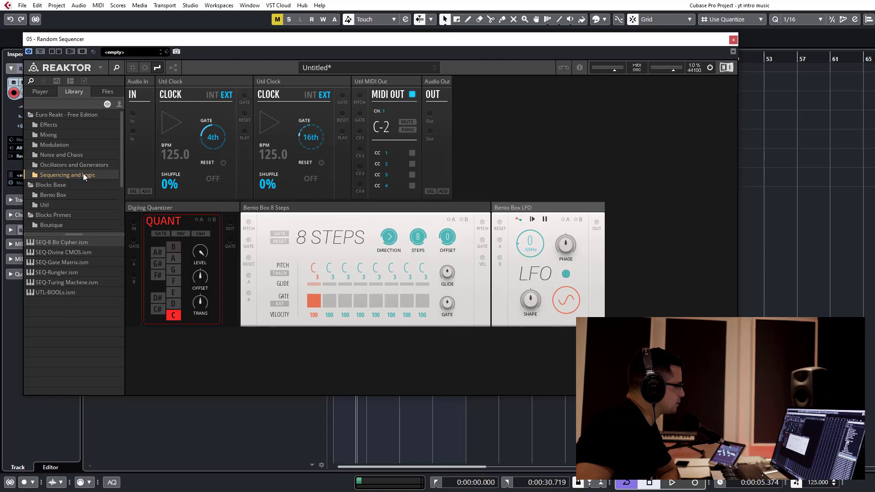
{"action": "left_click", "coordinate": [48, 142]}
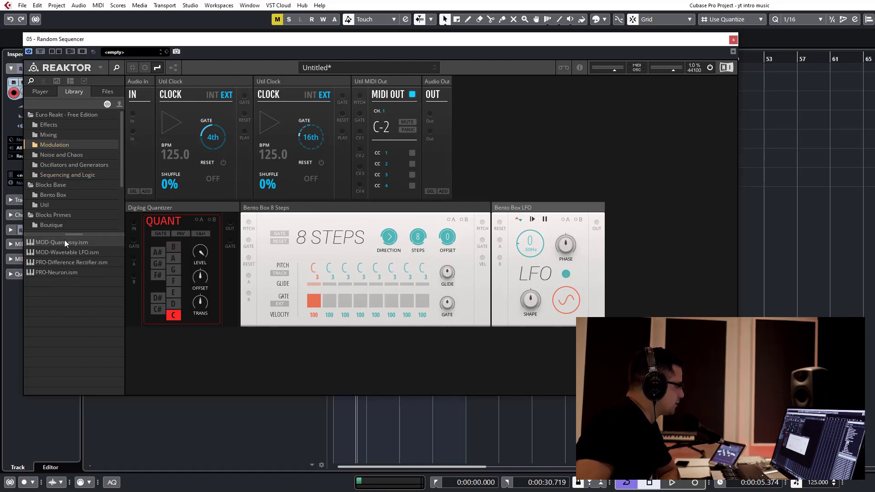
Add the MOD-Quantussy block to the rack and patch the first Util Clock's gate into it.
{"action": "left_click_drag", "start_coordinate": [67, 242], "coordinate": [373, 149]}
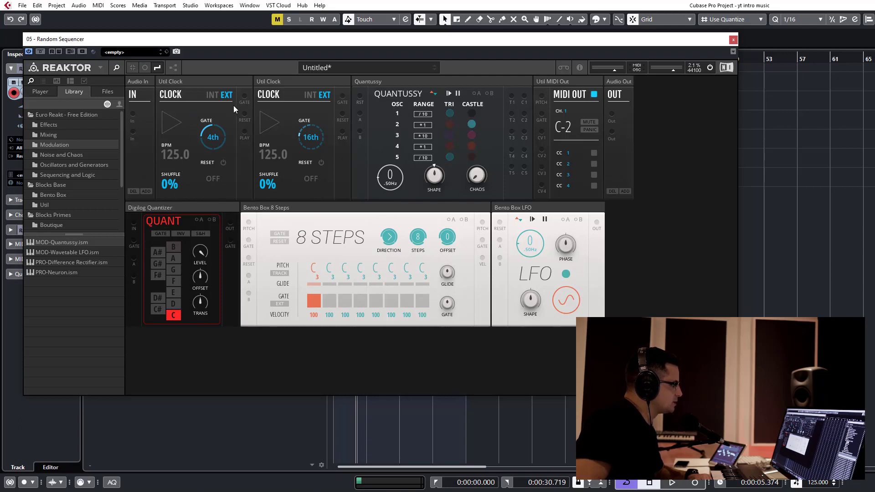
{"action": "left_click_drag", "start_coordinate": [244, 96], "coordinate": [358, 97]}
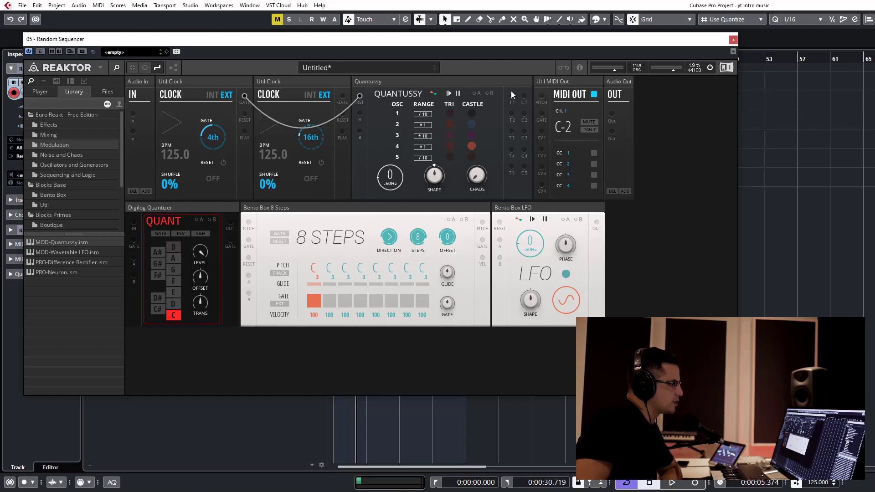
Cable Quantussy T1 into the Quantizer IN and the Quantizer OUT into MIDI Out PITCH.
{"action": "left_click_drag", "start_coordinate": [512, 94], "coordinate": [571, 68]}
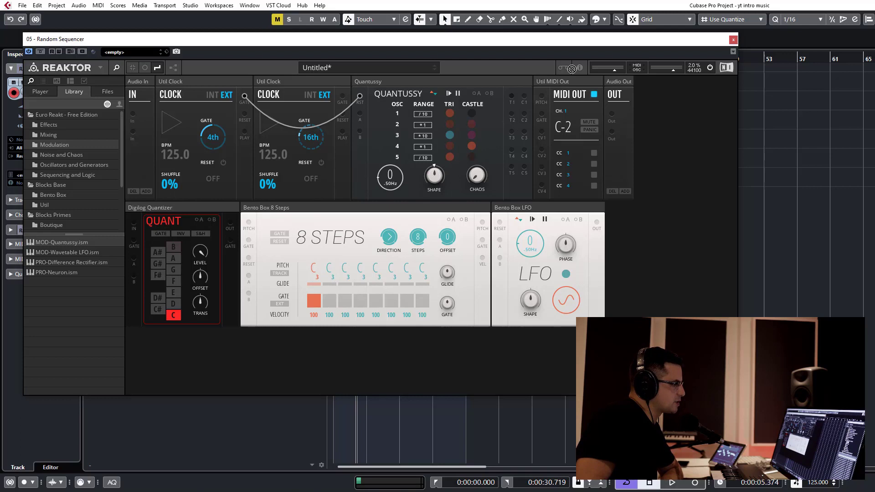
{"action": "left_click_drag", "start_coordinate": [544, 113], "coordinate": [510, 103]}
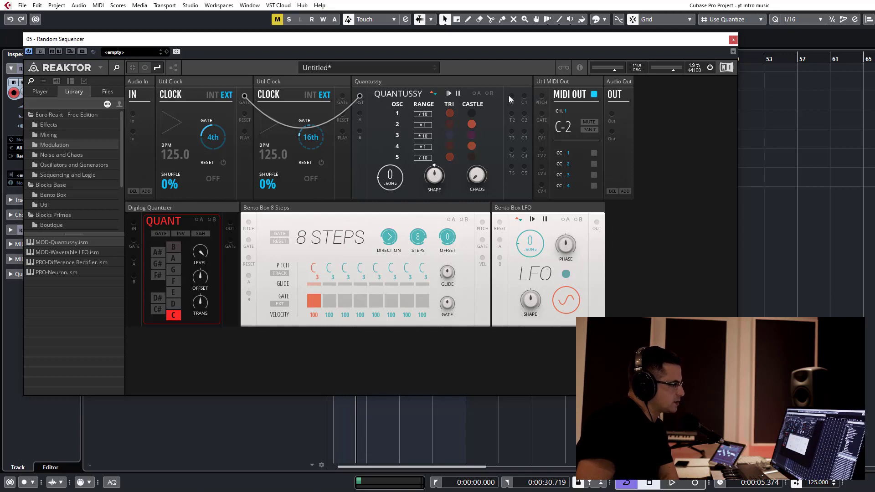
{"action": "left_click_drag", "start_coordinate": [508, 95], "coordinate": [10, 219]}
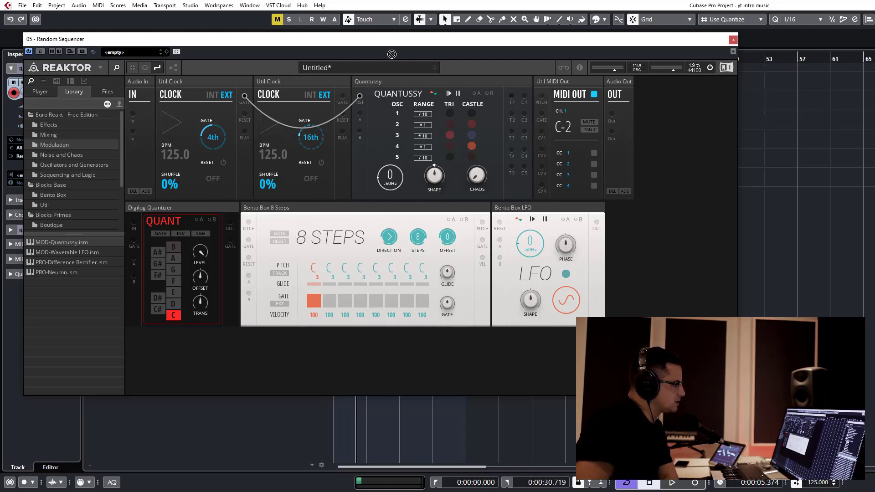
{"action": "left_click_drag", "start_coordinate": [391, 54], "coordinate": [499, 91]}
{"action": "left_click_drag", "start_coordinate": [449, 133], "coordinate": [135, 221]}
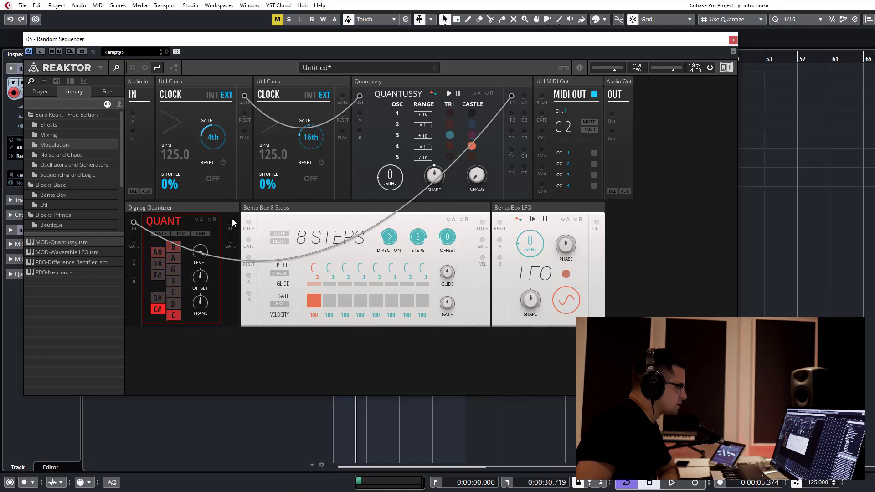
{"action": "left_click_drag", "start_coordinate": [229, 222], "coordinate": [542, 96]}
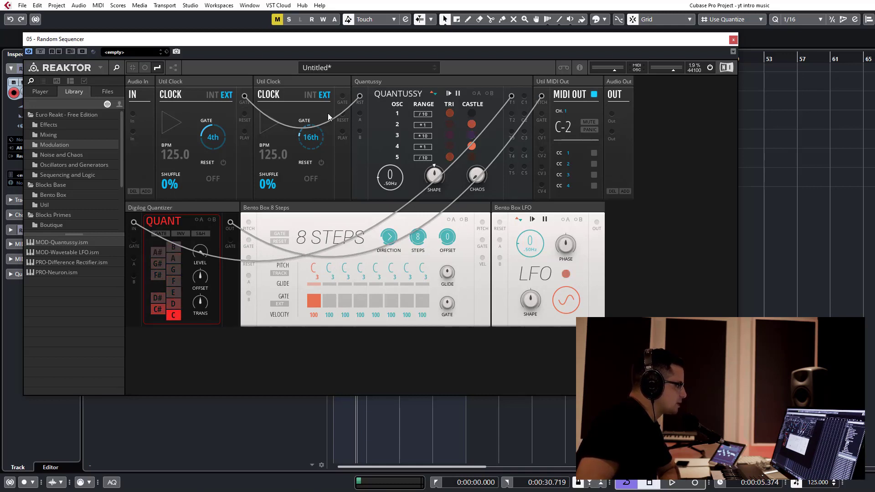
Patch the second clock's gate to the Quantizer and 8 Steps, and 8 Steps GATE to MIDI Out GATE.
{"action": "left_click_drag", "start_coordinate": [342, 96], "coordinate": [134, 240]}
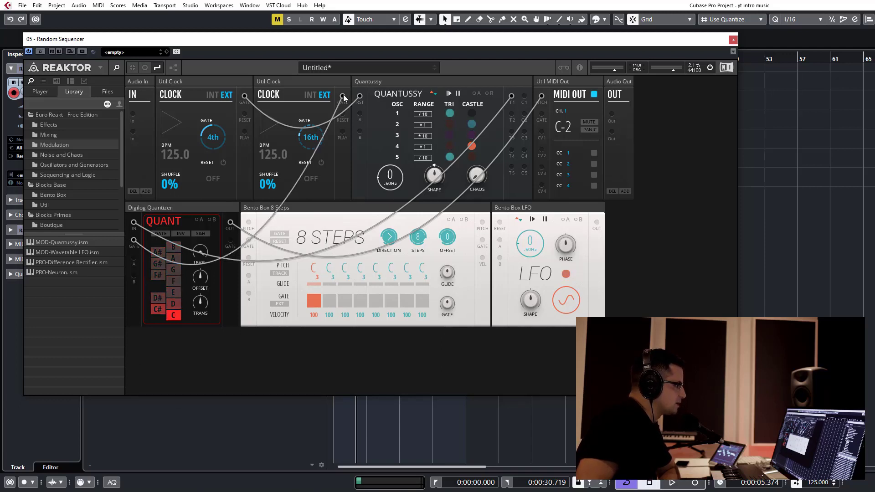
{"action": "left_click_drag", "start_coordinate": [342, 97], "coordinate": [248, 240]}
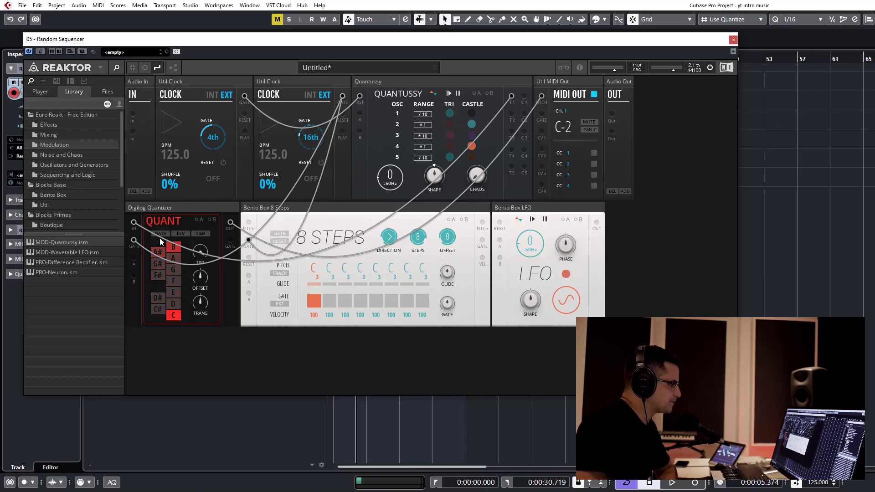
{"action": "left_click_drag", "start_coordinate": [481, 241], "coordinate": [545, 120]}
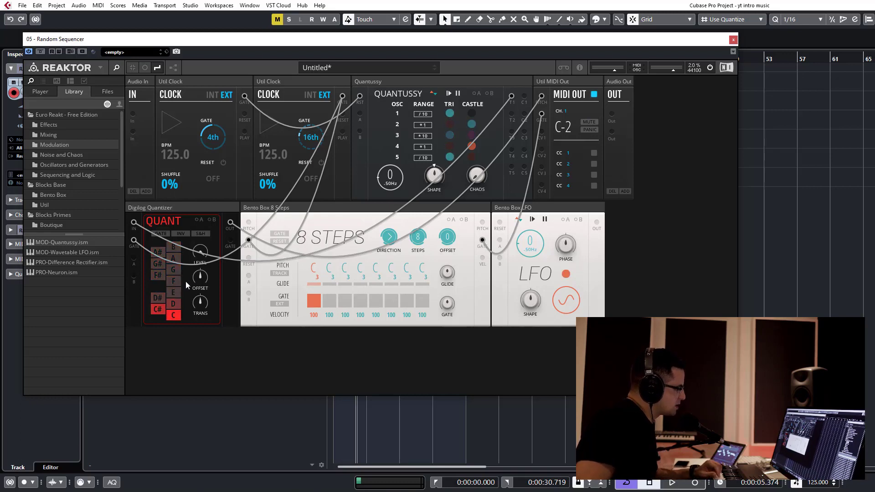
{"action": "left_click_drag", "start_coordinate": [483, 42], "coordinate": [453, 159]}
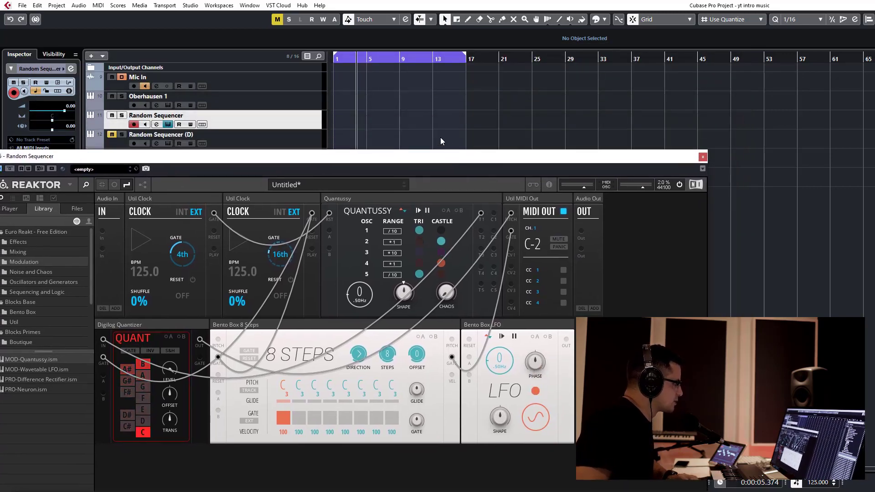
Set Oberhausen 1's MIDI input to 05. Random Sequencer - MIDI Out.
{"action": "left_click", "coordinate": [390, 100]}
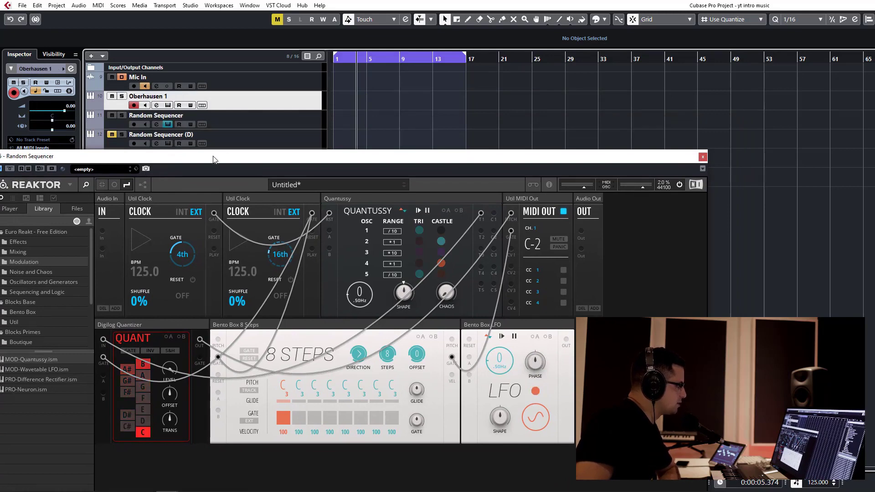
{"action": "left_click_drag", "start_coordinate": [353, 156], "coordinate": [385, 176]}
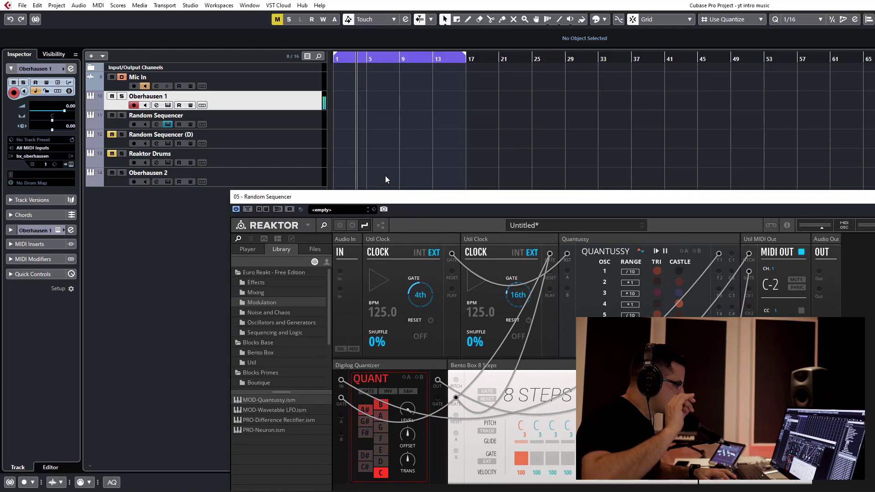
{"action": "left_click", "coordinate": [38, 149]}
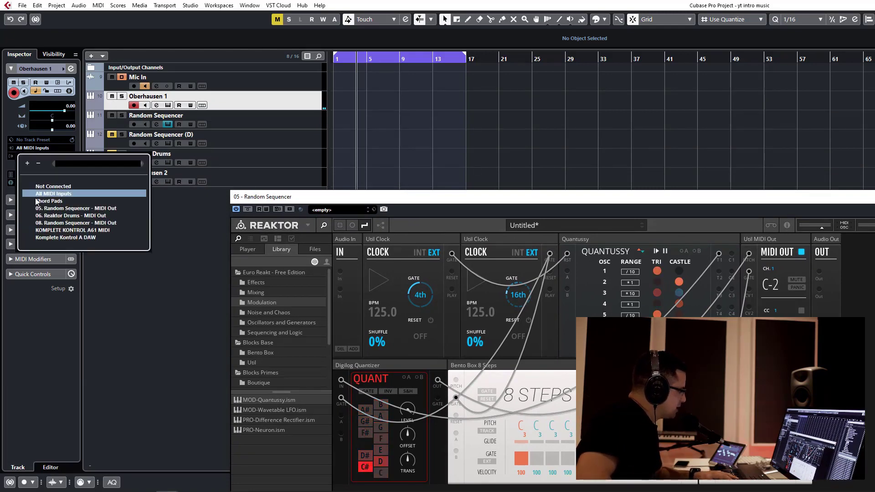
{"action": "left_click", "coordinate": [69, 209]}
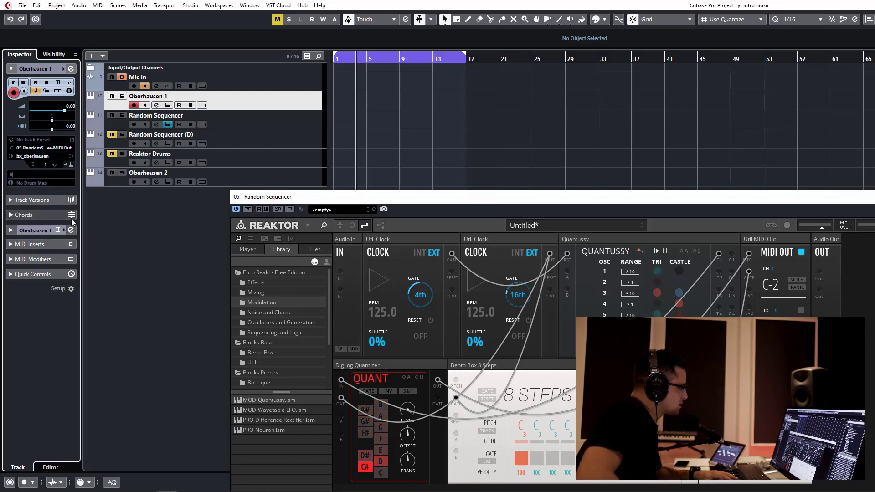
Start playback so the Reaktor sequencer sends quantized notes to Oberhausen 1.
{"action": "left_click", "coordinate": [234, 129]}
{"action": "left_click", "coordinate": [247, 108]}
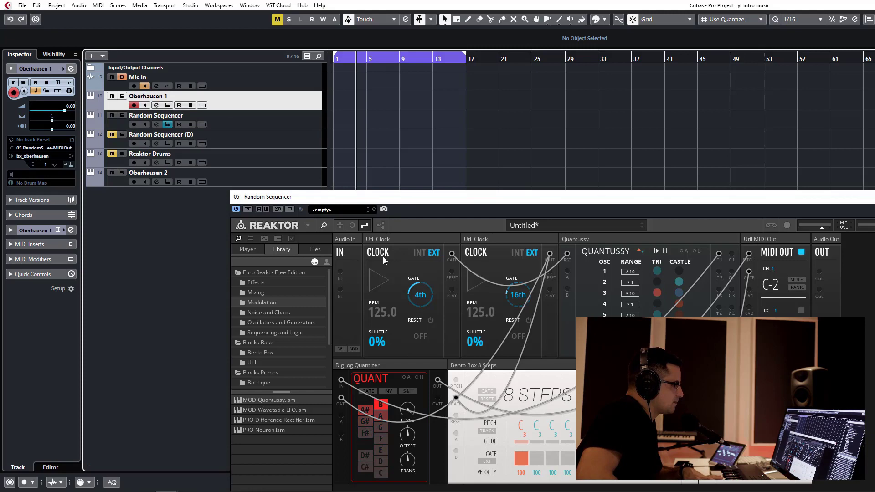
{"action": "key", "text": "space"}
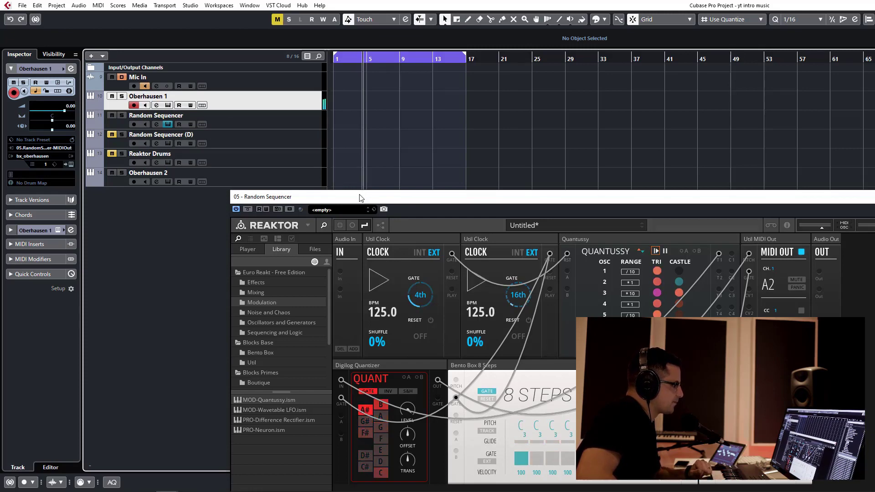
{"action": "left_click_drag", "start_coordinate": [354, 200], "coordinate": [200, 128]}
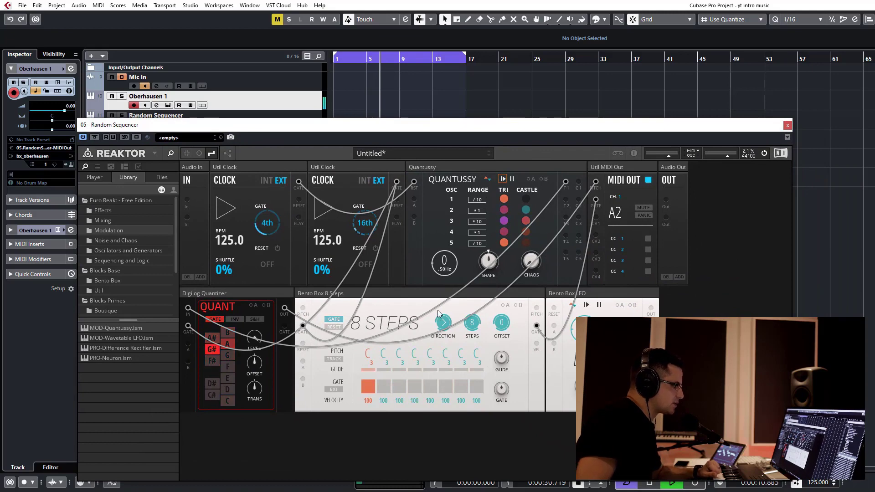
{"action": "left_click_drag", "start_coordinate": [211, 124], "coordinate": [225, 105]}
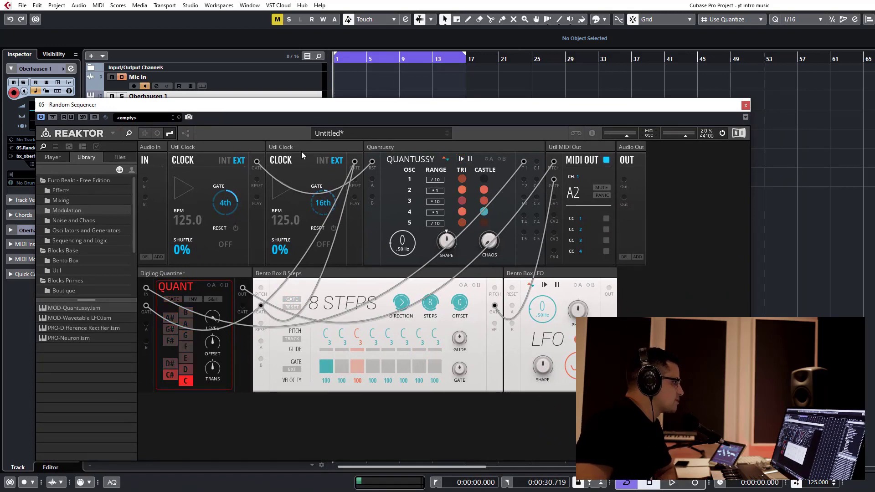
Switch off C, C# and A in the Digilog Quantizer scale, keeping A# enabled.
{"action": "left_click_drag", "start_coordinate": [326, 110], "coordinate": [337, 73]}
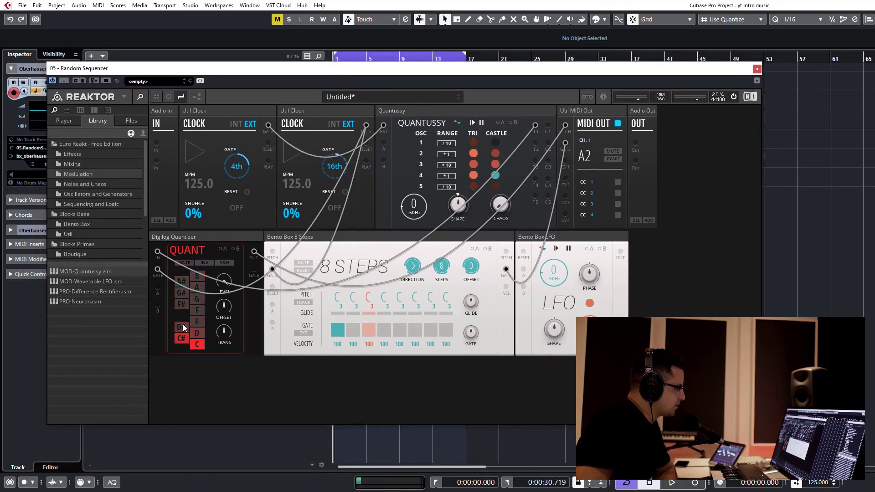
{"action": "left_click", "coordinate": [198, 346]}
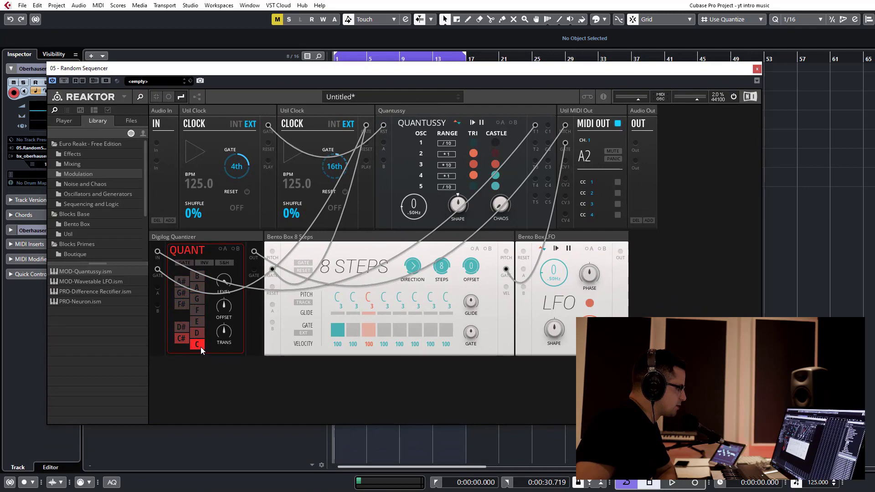
{"action": "left_click", "coordinate": [181, 337]}
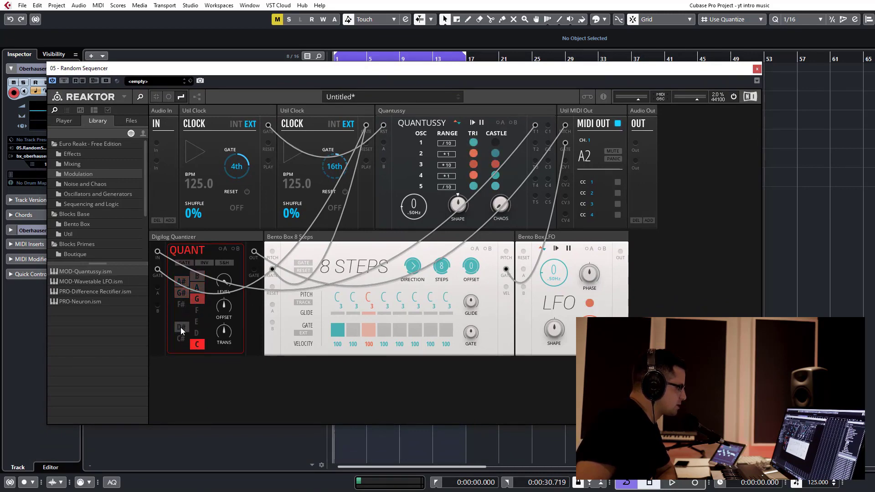
{"action": "left_click", "coordinate": [182, 283]}
{"action": "left_click", "coordinate": [196, 287]}
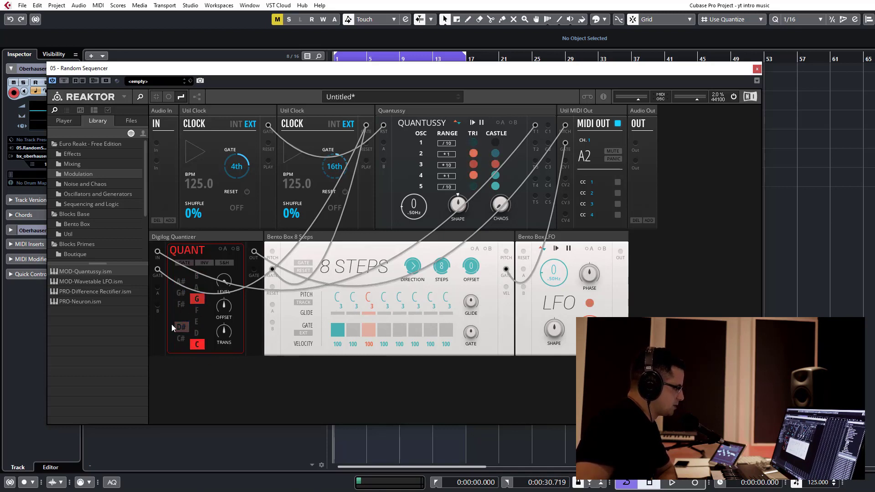
{"action": "left_click", "coordinate": [184, 282]}
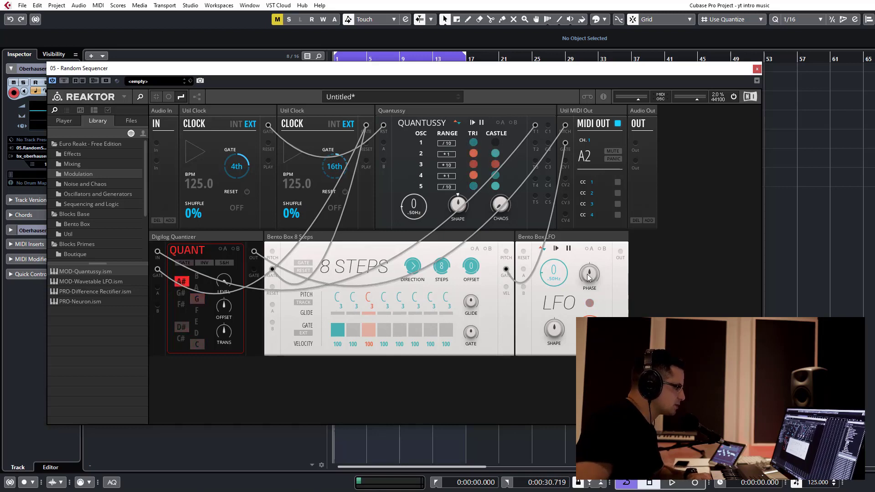
Turn on gate steps 5, 6 and 8 in the 8 Steps sequencer and briefly test playback.
{"action": "left_click", "coordinate": [399, 330]}
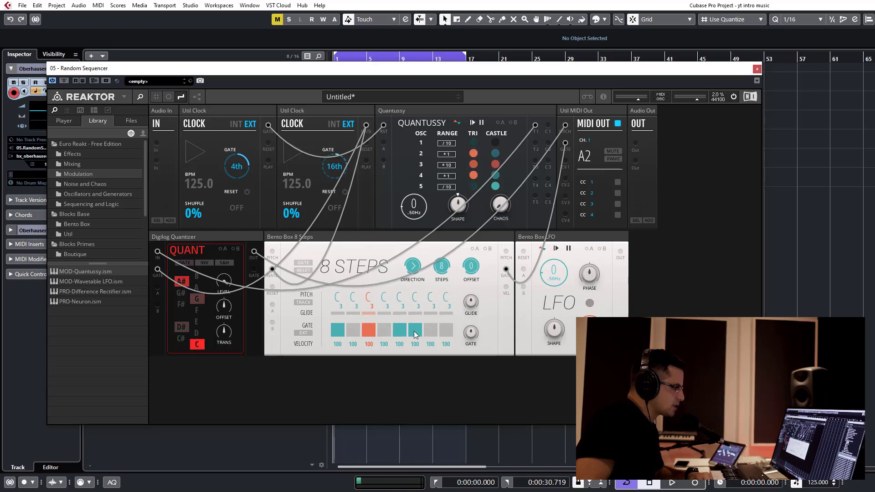
{"action": "left_click", "coordinate": [414, 330]}
{"action": "left_click", "coordinate": [446, 330]}
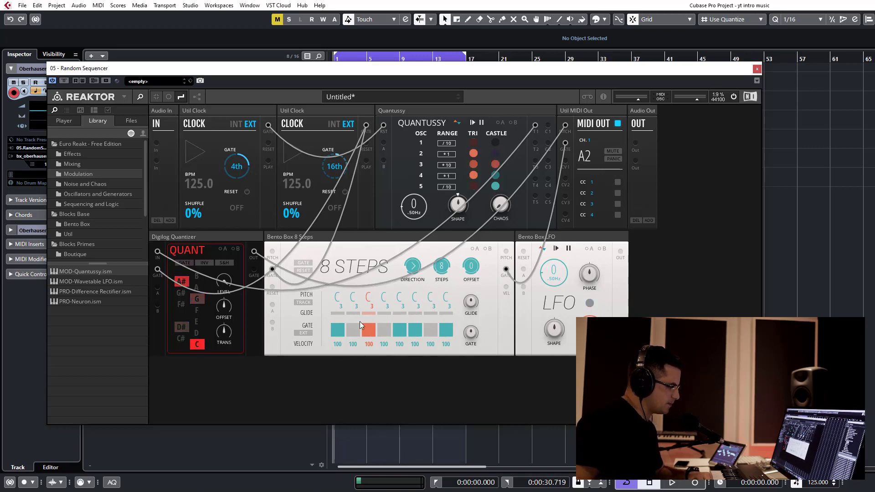
{"action": "key", "text": "space"}
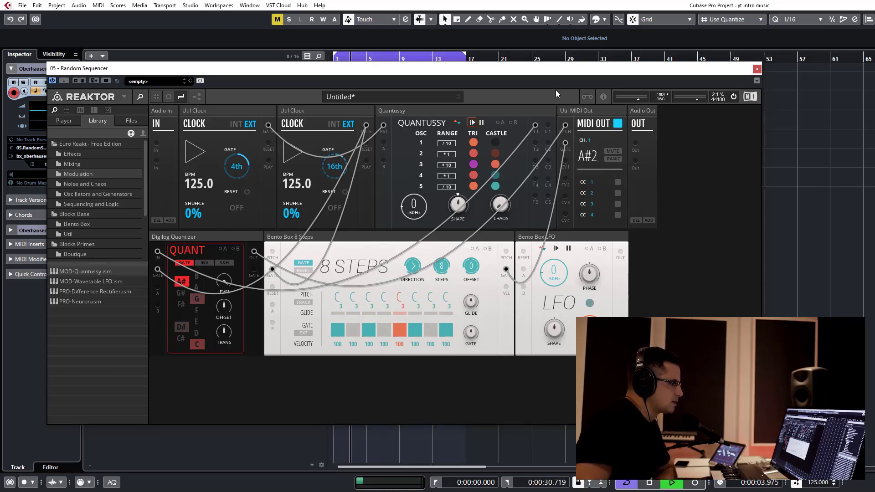
{"action": "key", "text": "space"}
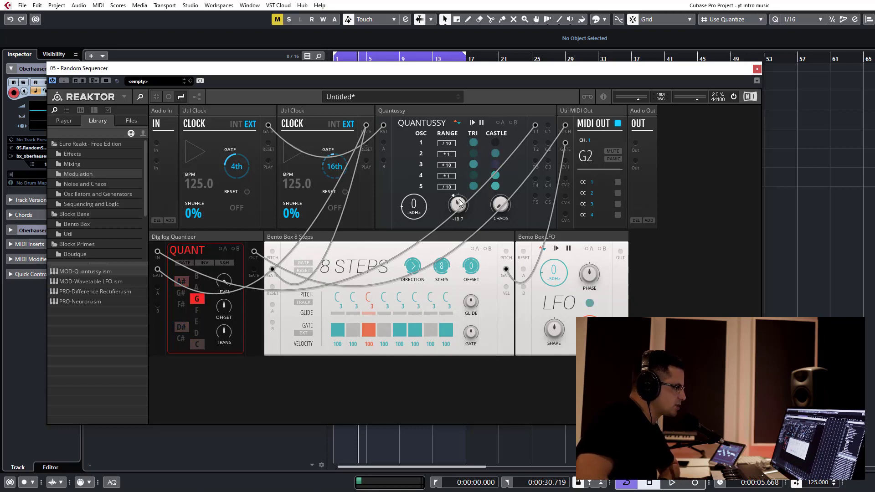
Raise Quantussy's rate to 2 and patch the LFO output and first clock's reset into it.
{"action": "left_click_drag", "start_coordinate": [415, 205], "coordinate": [415, 196]}
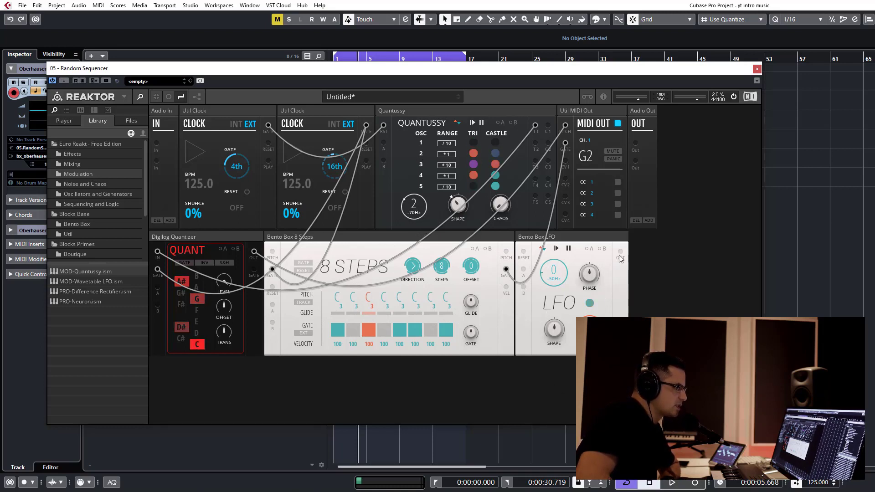
{"action": "left_click_drag", "start_coordinate": [650, 292], "coordinate": [492, 136]}
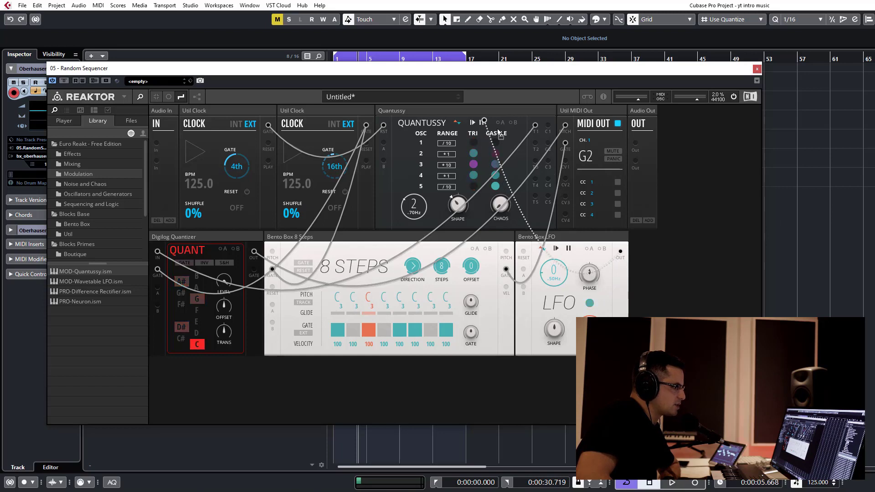
{"action": "left_click_drag", "start_coordinate": [620, 251], "coordinate": [383, 142]}
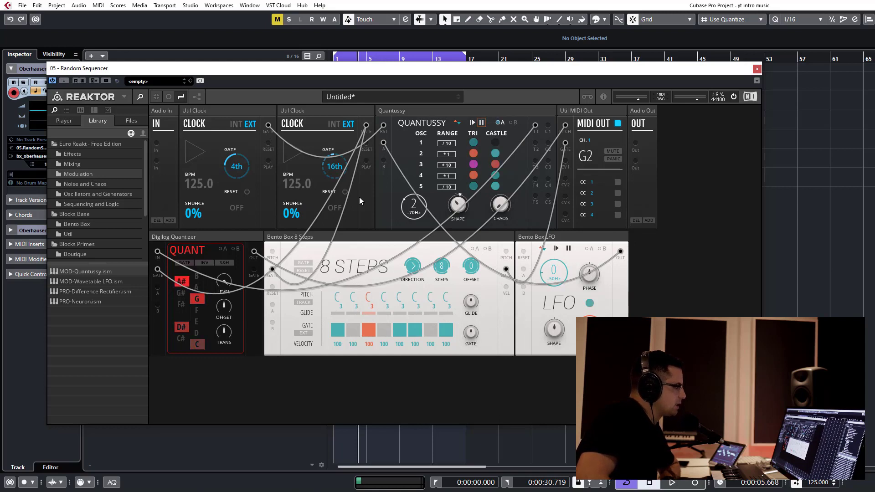
{"action": "left_click_drag", "start_coordinate": [268, 144], "coordinate": [523, 251]}
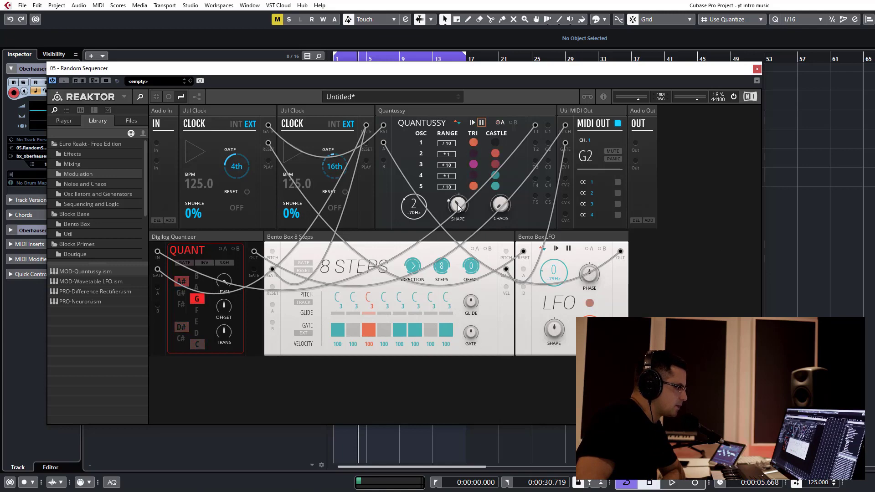
Enable Quantussy's A modulation, set its SHAPE amount, and adjust the rate to .59Hz.
{"action": "left_click", "coordinate": [500, 122]}
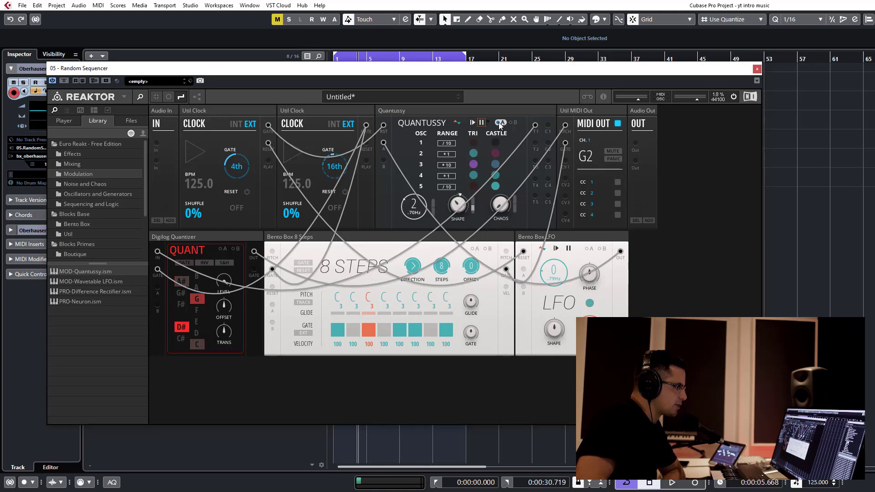
{"action": "left_click_drag", "start_coordinate": [474, 203], "coordinate": [477, 205]}
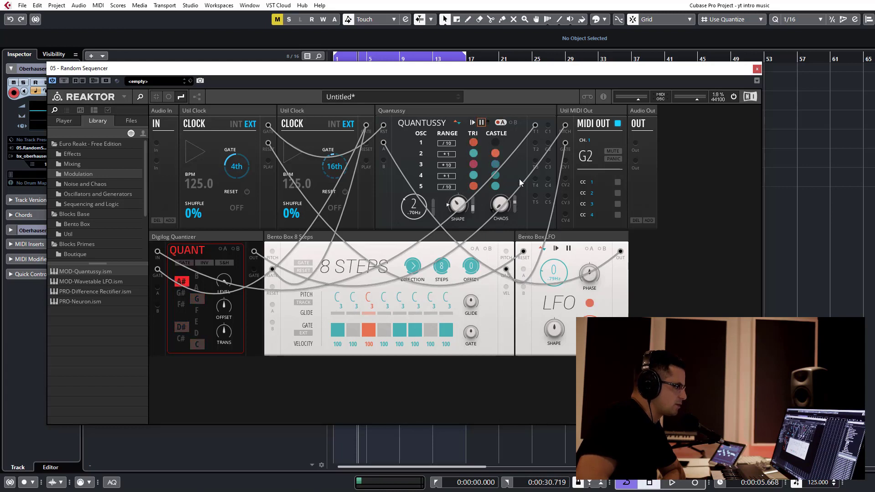
{"action": "left_click_drag", "start_coordinate": [415, 204], "coordinate": [413, 210]}
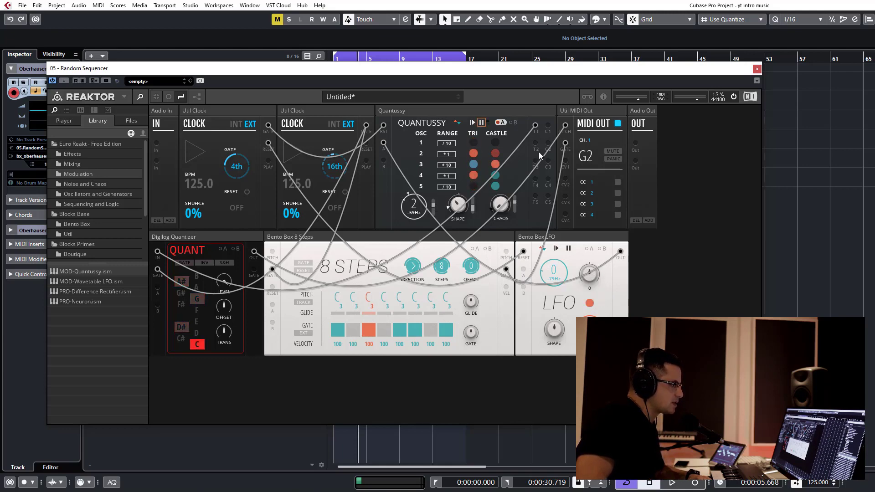
Turn Quantussy's A modulation off, restart playback, and set SHAPE to -14.8 and rate to 5.
{"action": "left_click", "coordinate": [500, 123]}
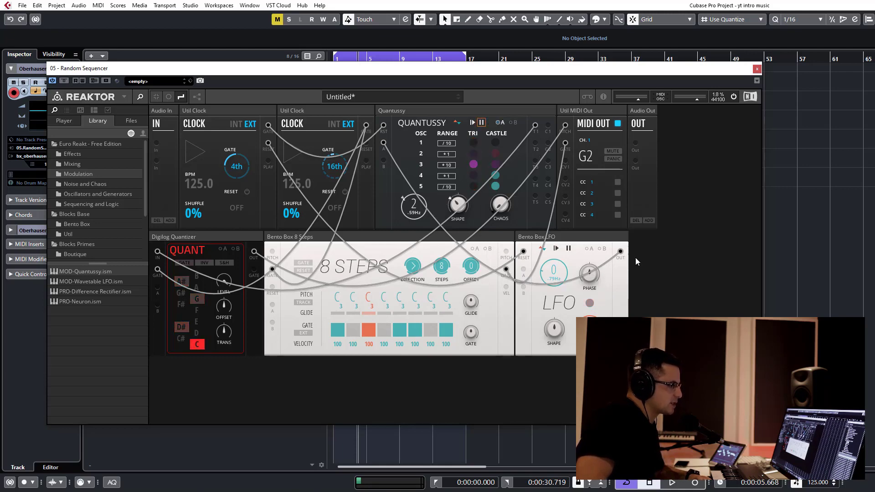
{"action": "left_click", "coordinate": [482, 123]}
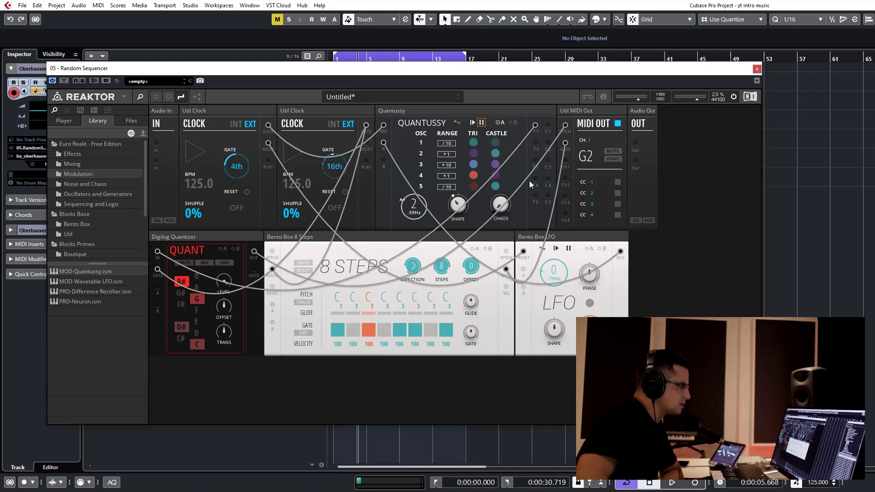
{"action": "left_click", "coordinate": [500, 122]}
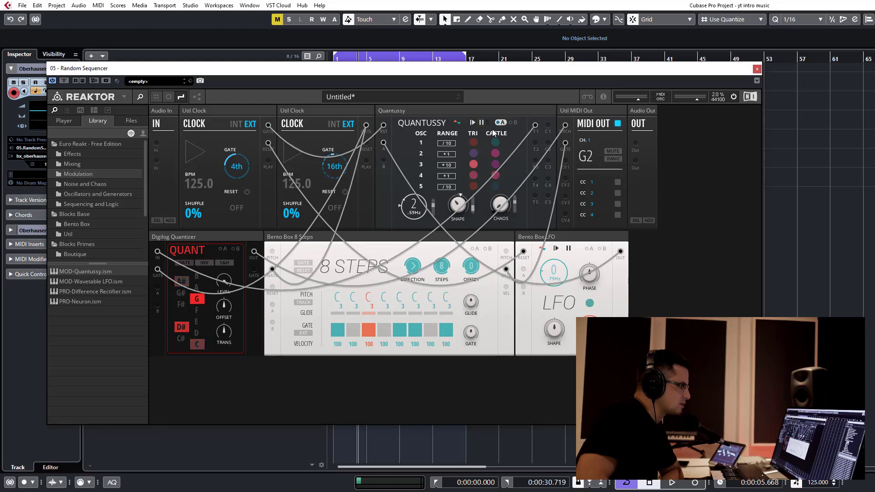
{"action": "left_click", "coordinate": [498, 124]}
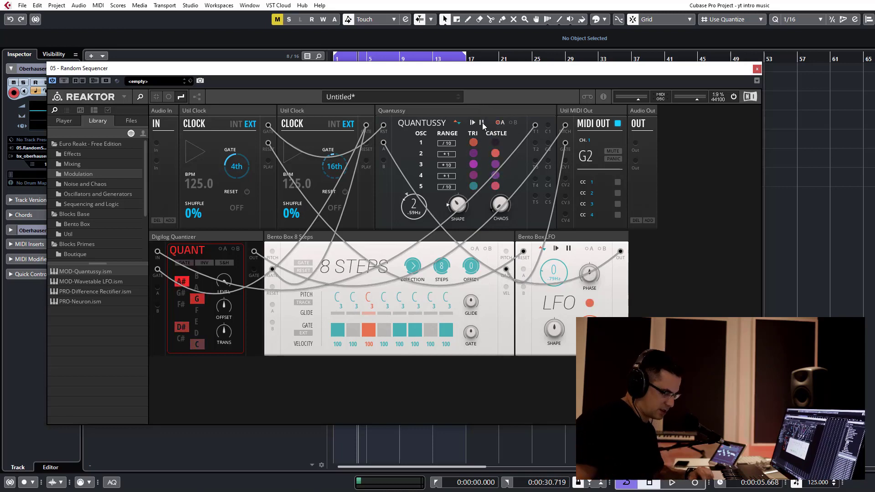
{"action": "key", "text": "space"}
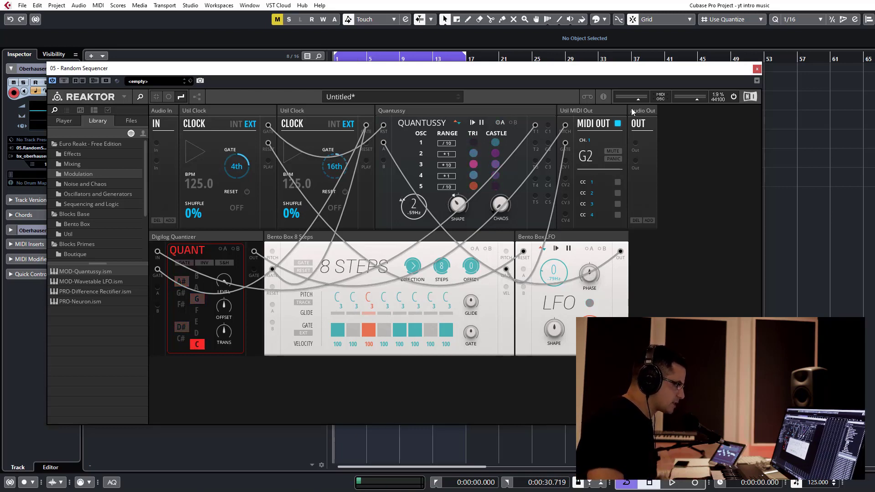
{"action": "key", "text": "space"}
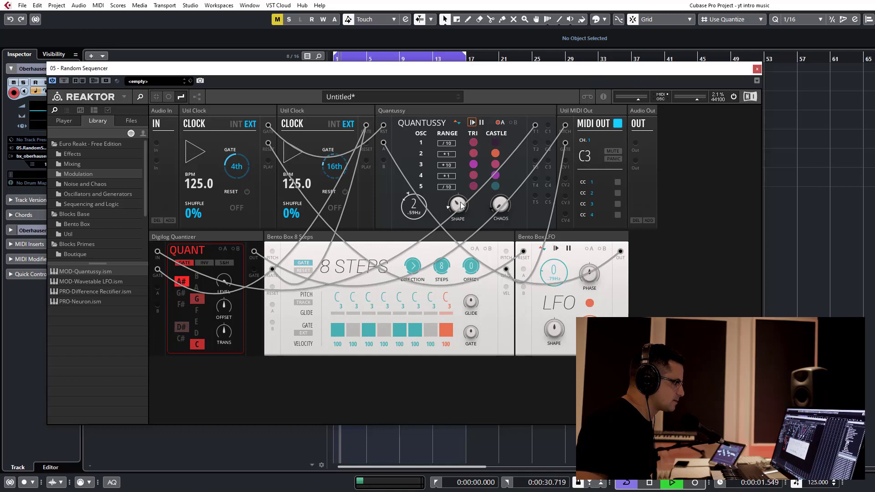
{"action": "left_click_drag", "start_coordinate": [458, 204], "coordinate": [458, 215]}
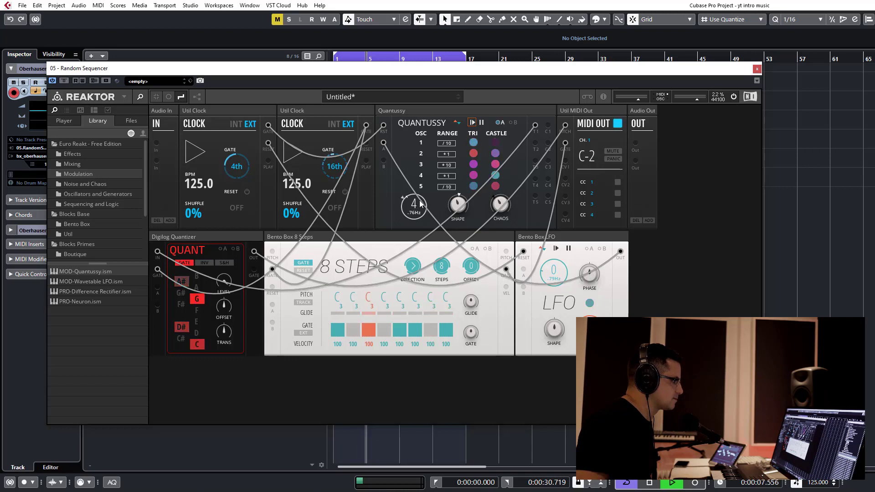
{"action": "left_click_drag", "start_coordinate": [419, 205], "coordinate": [421, 201]}
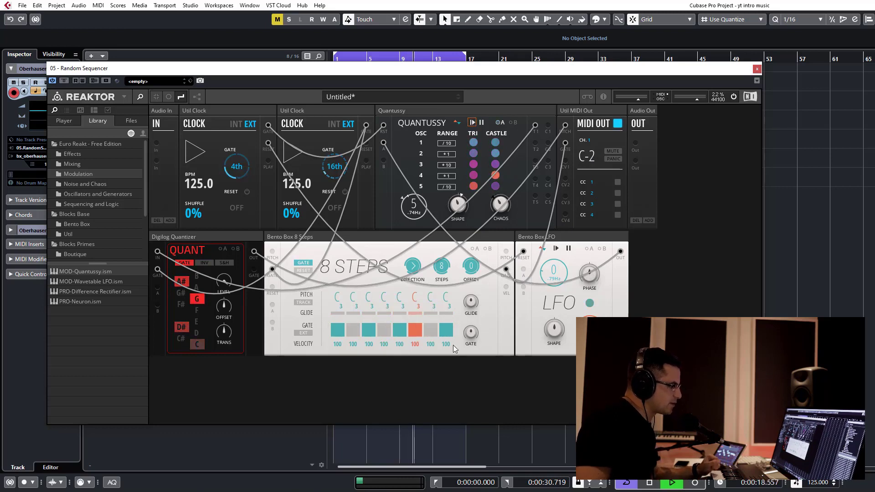
Swap A for F in the quantizer scale, then adjust the clock gate division and 8 Steps gate length.
{"action": "left_click", "coordinate": [196, 288]}
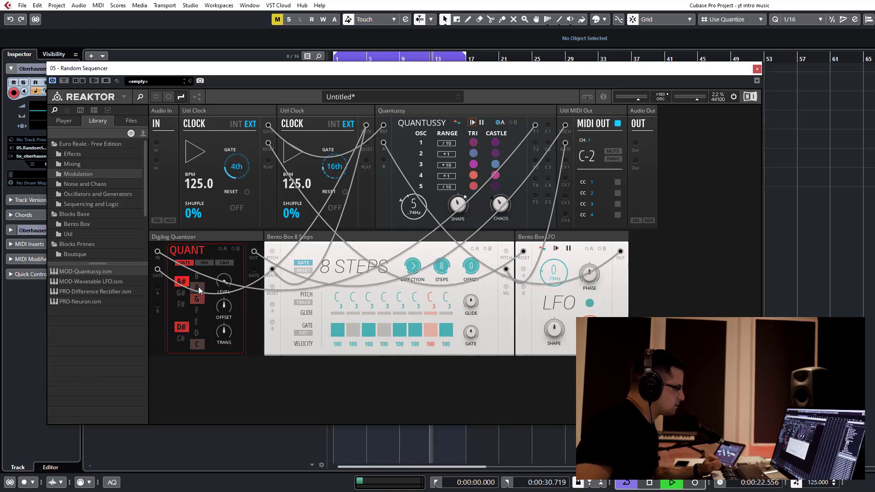
{"action": "left_click", "coordinate": [201, 289]}
{"action": "left_click", "coordinate": [201, 313]}
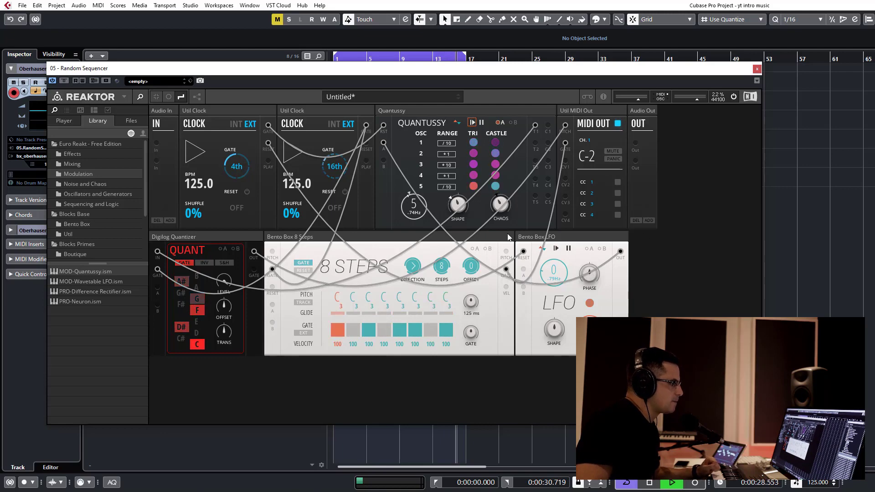
{"action": "mouse_move", "coordinate": [343, 155]}
{"action": "left_mouse_down"}
{"action": "mouse_move", "coordinate": [330, 195]}
{"action": "mouse_move", "coordinate": [328, 115]}
{"action": "mouse_move", "coordinate": [327, 152]}
{"action": "left_mouse_up"}
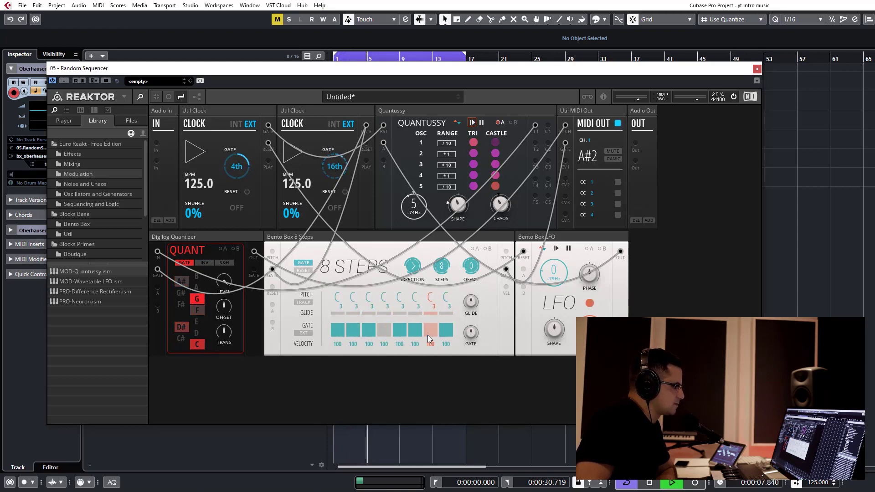
{"action": "left_click_drag", "start_coordinate": [471, 332], "coordinate": [472, 376]}
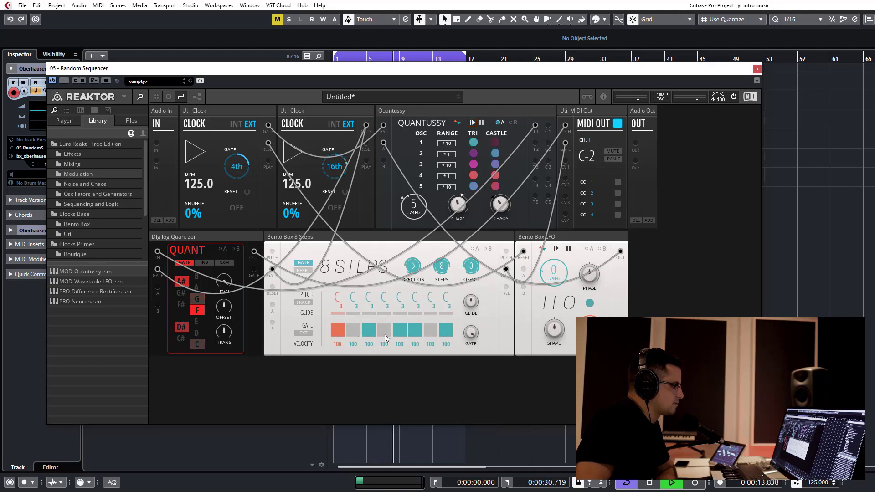
Check the Oberhausen 1 editor, reopen the Random Sequencer's Reaktor rack, and stop playback.
{"action": "left_click", "coordinate": [756, 69]}
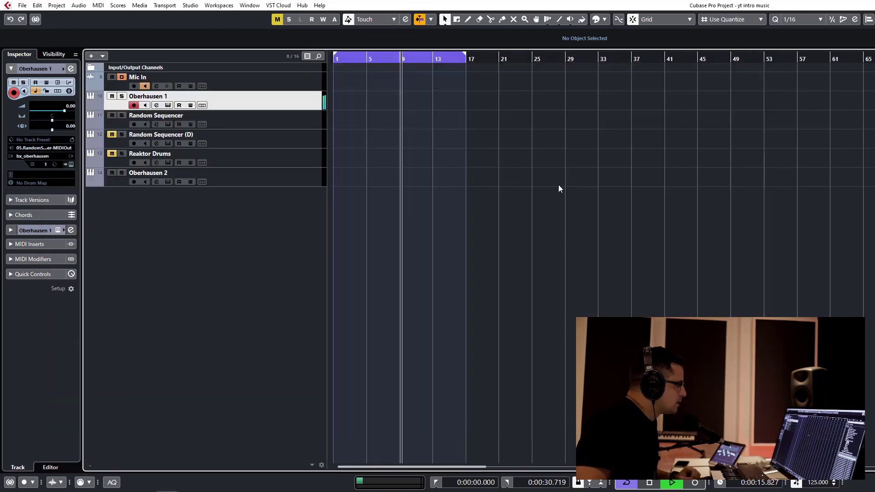
{"action": "left_click", "coordinate": [156, 105]}
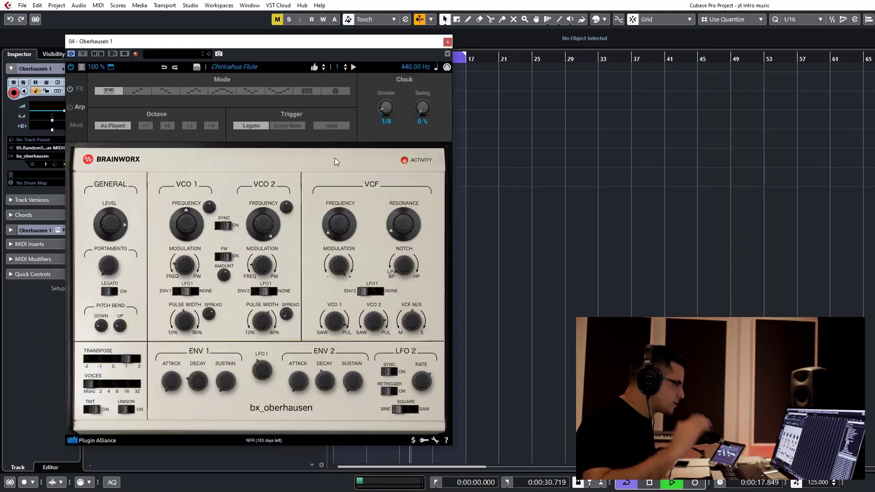
{"action": "left_click", "coordinate": [447, 41]}
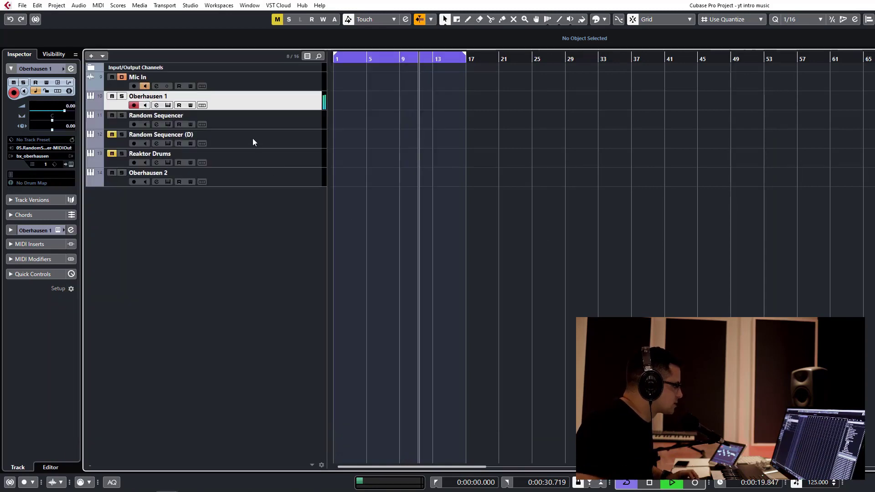
{"action": "left_click", "coordinate": [169, 126]}
{"action": "key", "text": "space"}
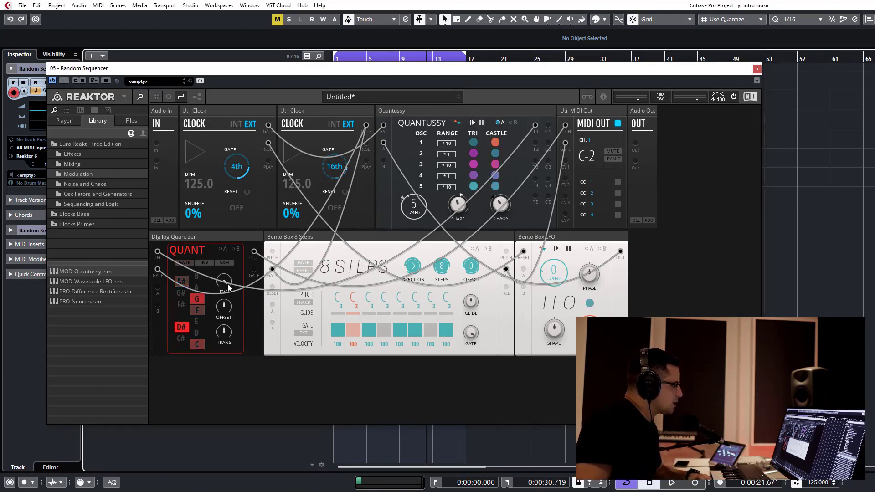
Drag SEQ-Turing Machine from Euro Reakt's Sequencing and Logic library into the rack, then delete it.
{"action": "left_click", "coordinate": [63, 145]}
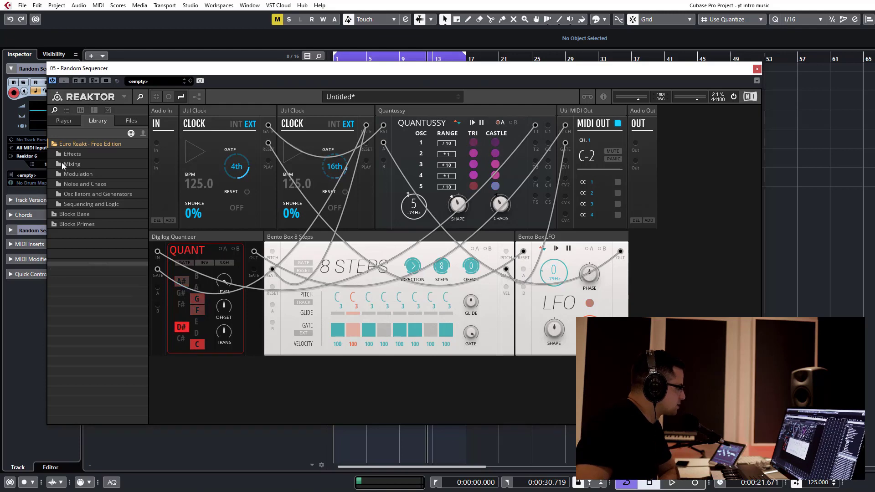
{"action": "left_click", "coordinate": [70, 204]}
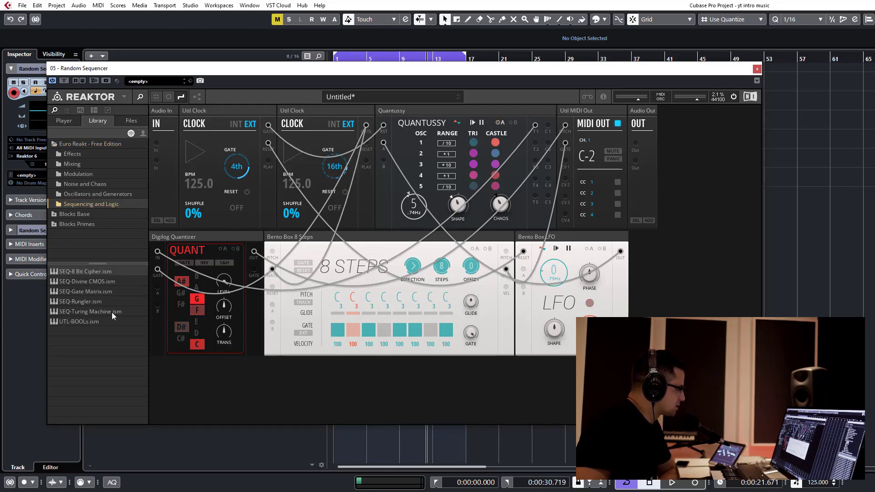
{"action": "left_click_drag", "start_coordinate": [107, 313], "coordinate": [250, 382]}
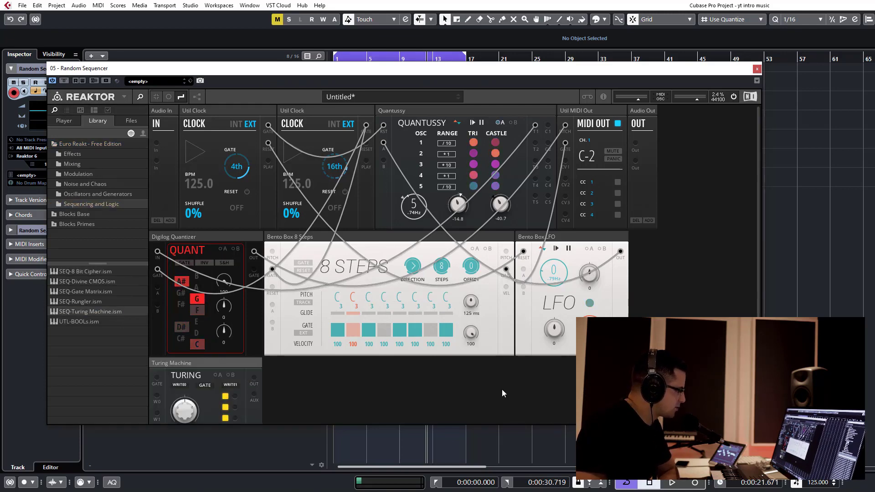
{"action": "scroll", "coordinate": [501, 392], "scroll_direction": "down", "scroll_amount": 2}
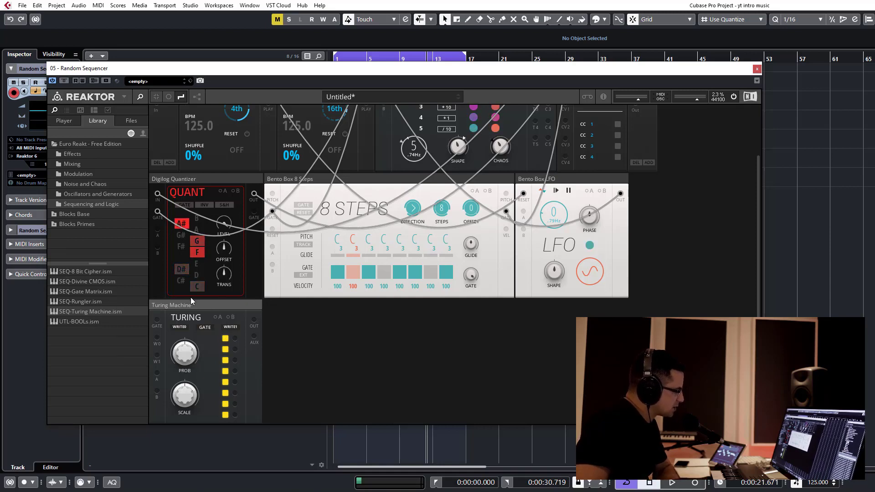
{"action": "left_click_drag", "start_coordinate": [192, 303], "coordinate": [231, 300]}
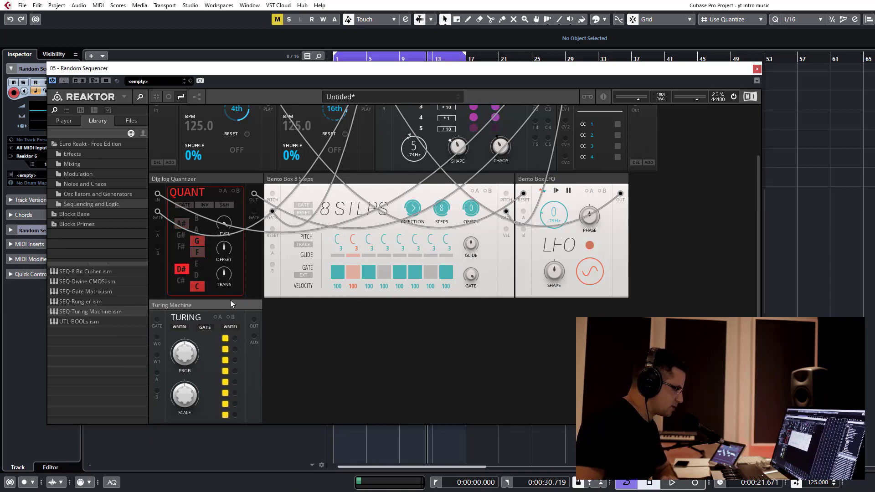
{"action": "key", "text": "Delete"}
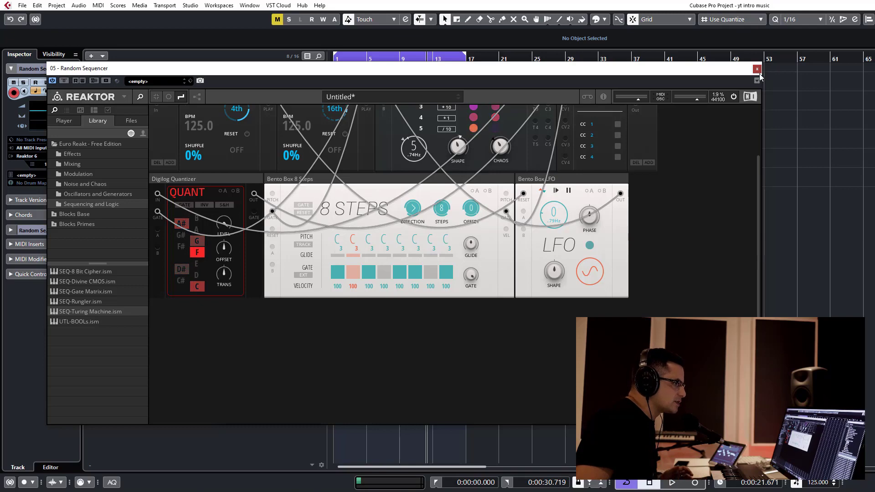
Close Reaktor and briefly check the Random Sequencer channel settings and the Oberhausen 1 synth.
{"action": "left_click", "coordinate": [757, 69]}
{"action": "left_click", "coordinate": [158, 124]}
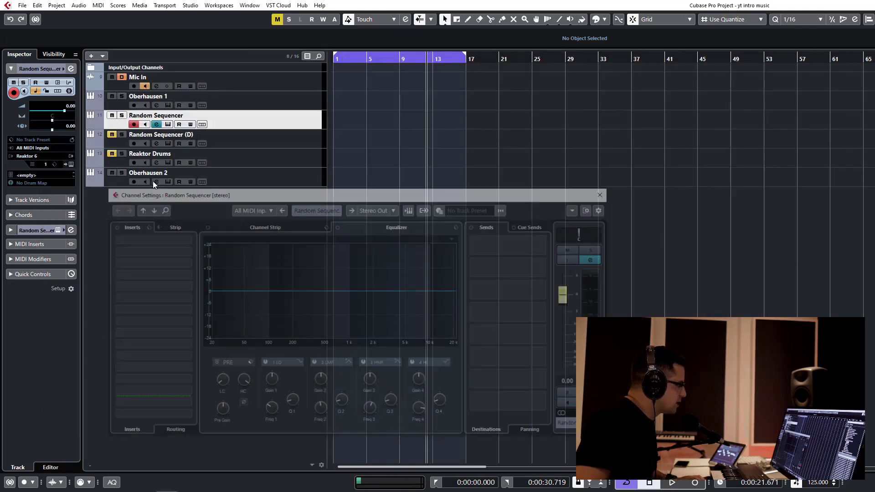
{"action": "left_click", "coordinate": [601, 190]}
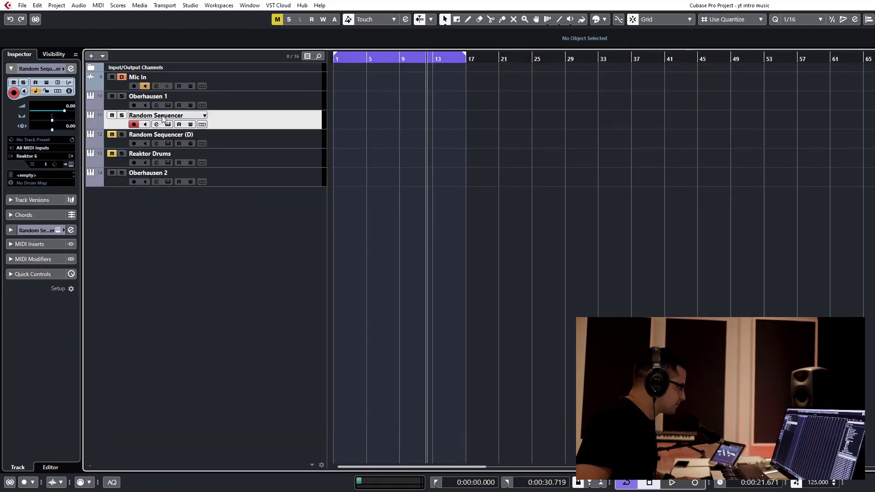
{"action": "key", "text": "Up"}
{"action": "left_click", "coordinate": [233, 117]}
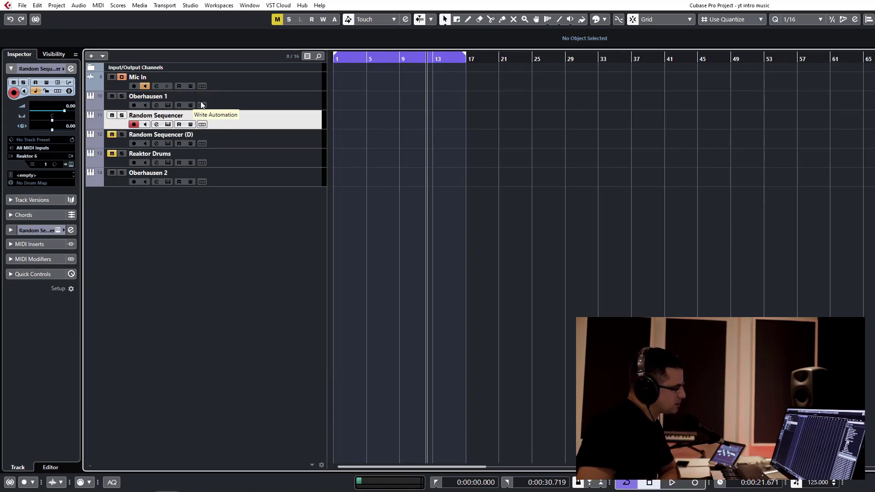
{"action": "left_click", "coordinate": [228, 108]}
{"action": "left_click", "coordinate": [168, 105]}
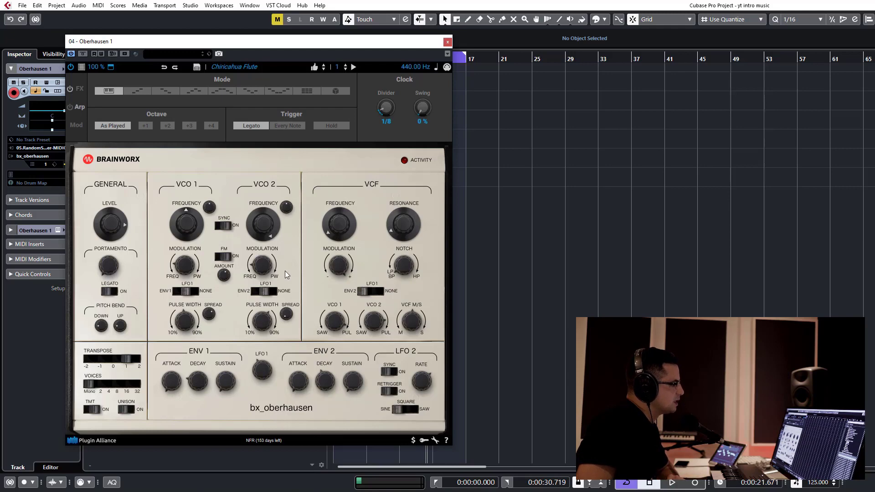
{"action": "left_click", "coordinate": [447, 43]}
Return the playhead to the project start and switch between the Random Sequencer and Oberhausen 1 tracks.
{"action": "left_click", "coordinate": [234, 130]}
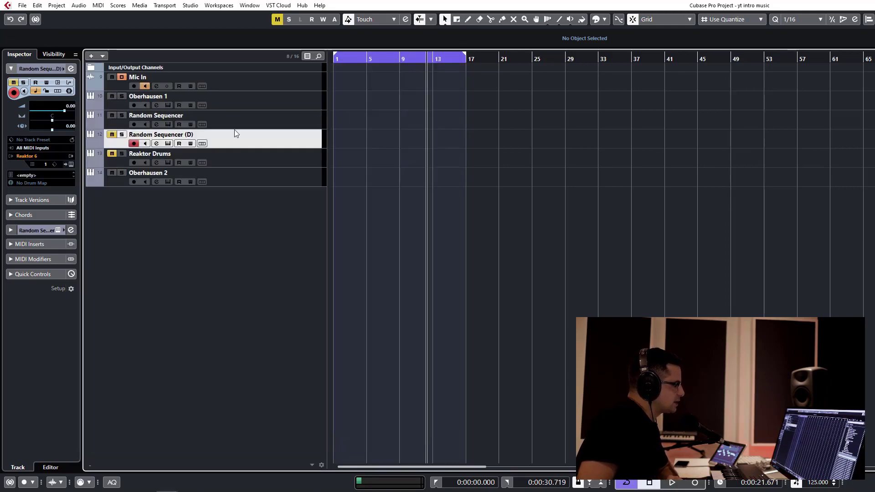
{"action": "left_click", "coordinate": [236, 126]}
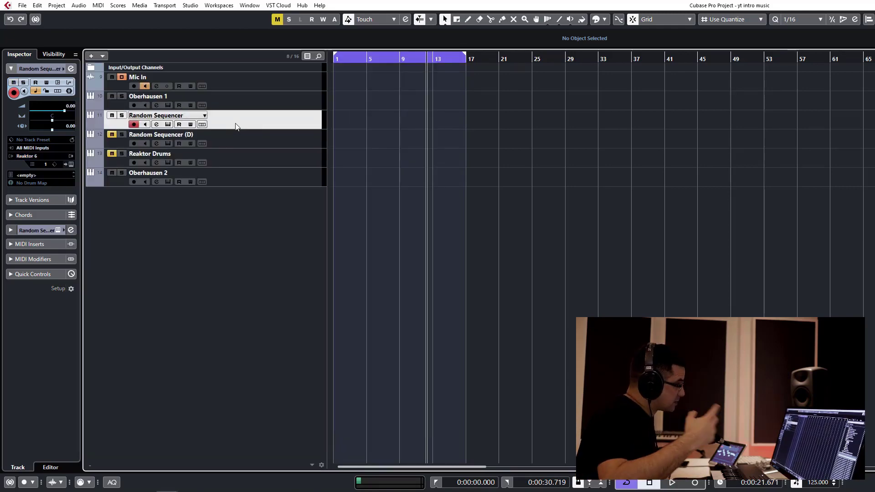
{"action": "left_click", "coordinate": [277, 108]}
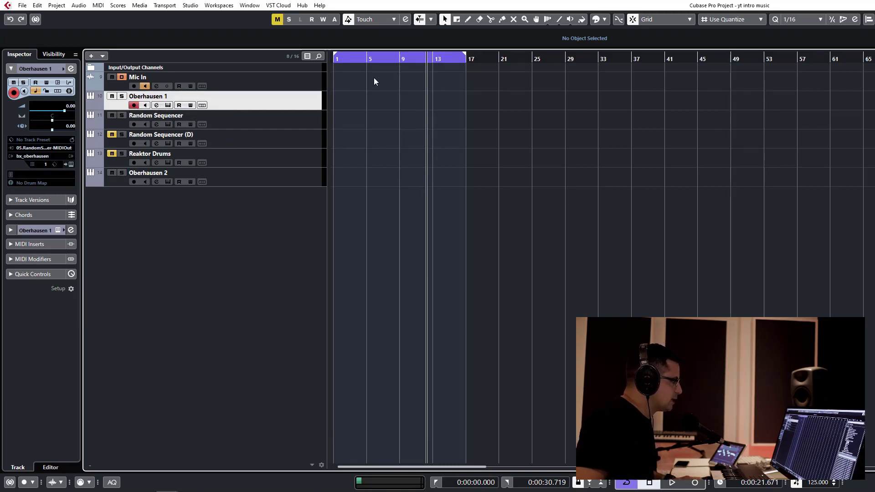
{"action": "key", "text": "Home"}
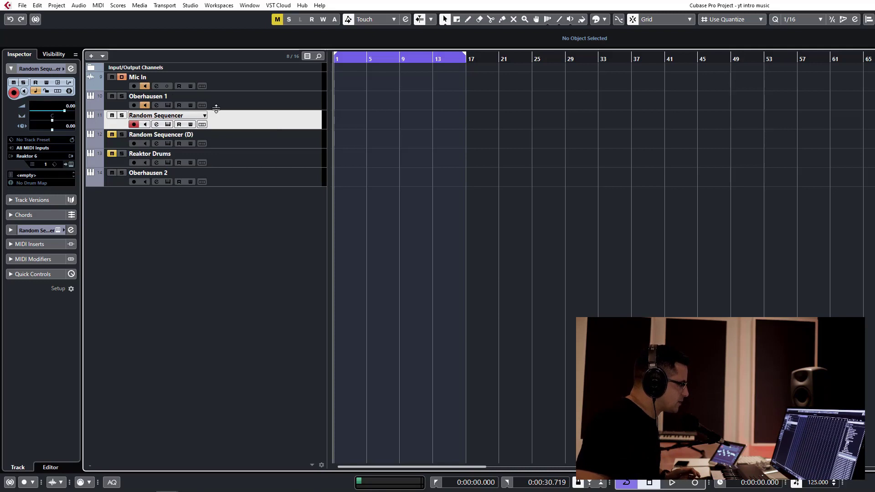
{"action": "left_click", "coordinate": [241, 100]}
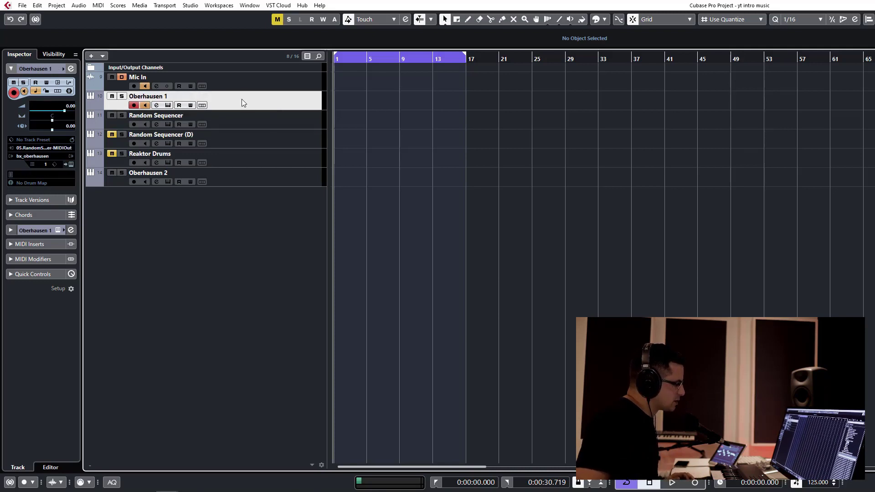
{"action": "left_click", "coordinate": [214, 120]}
{"action": "left_click", "coordinate": [404, 94]}
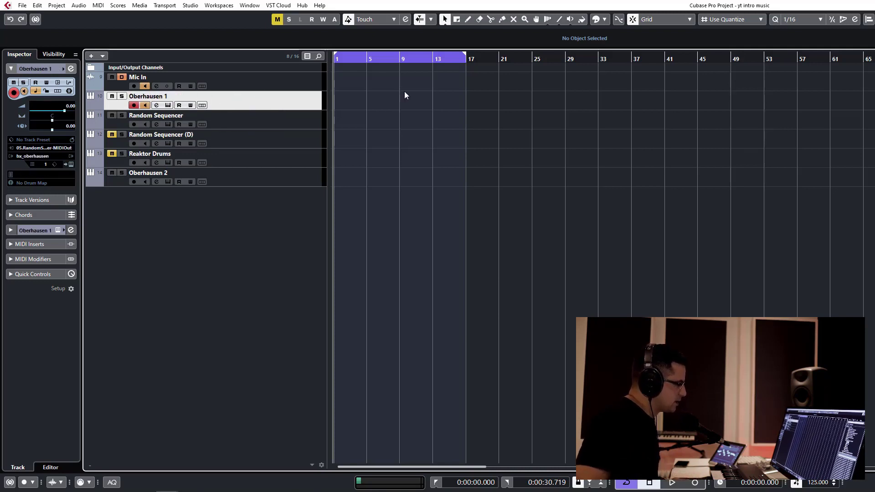
{"action": "left_click", "coordinate": [277, 116]}
{"action": "left_click", "coordinate": [403, 109]}
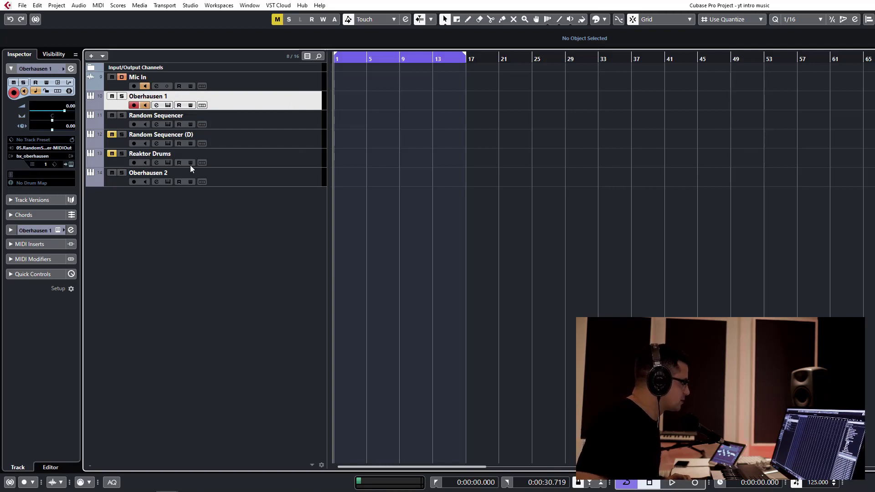
{"action": "left_click", "coordinate": [244, 120]}
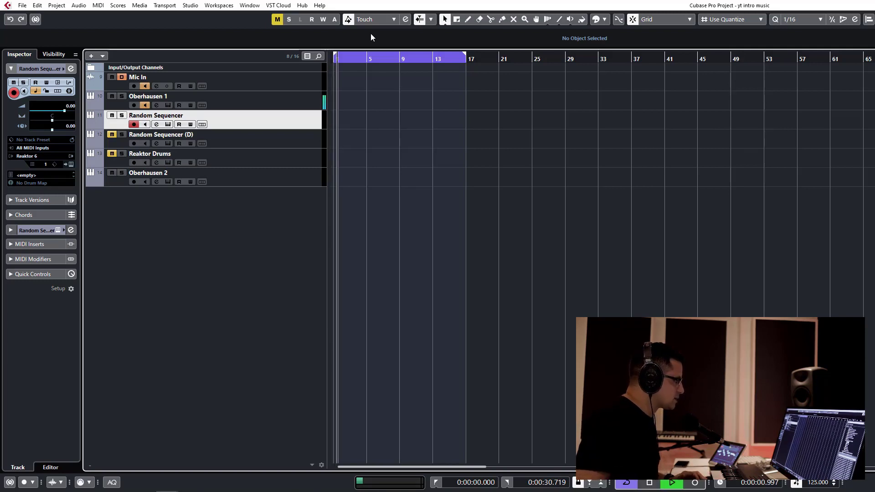
Unmute Reaktor Drums, replay from the project start with Oberhausen 2 selected, then stop playback.
{"action": "left_click", "coordinate": [110, 153]}
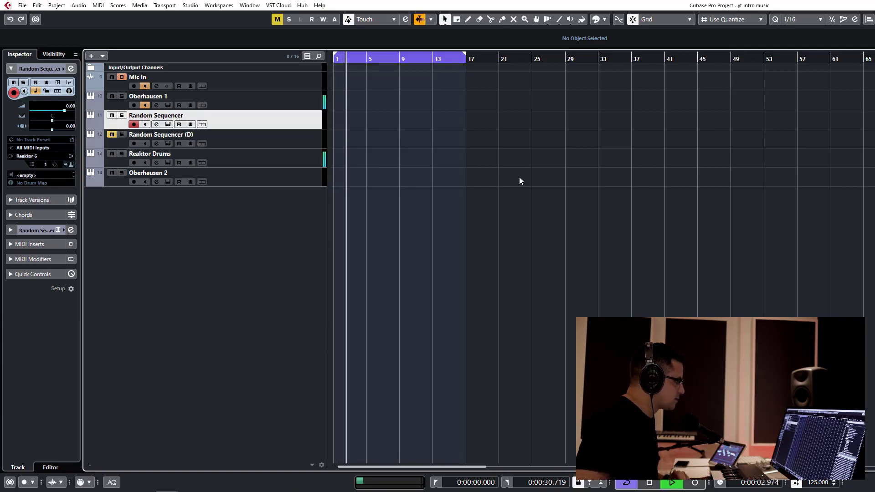
{"action": "key", "text": "space"}
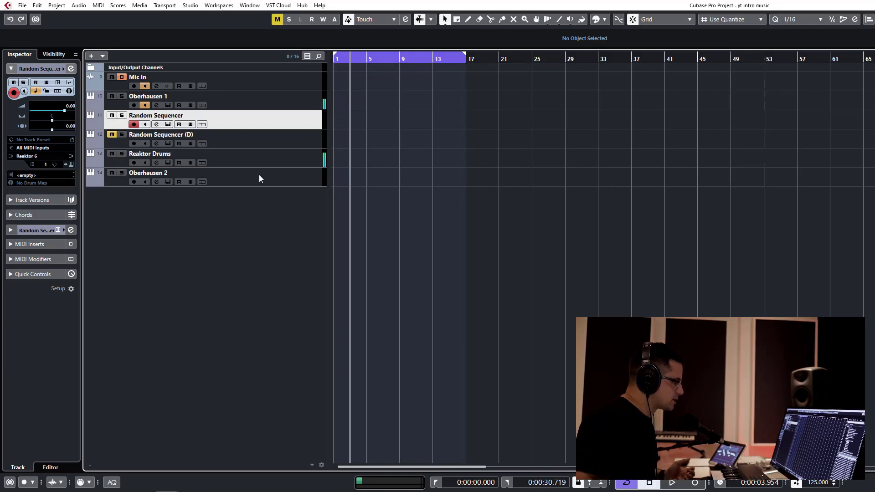
{"action": "key", "text": "Home"}
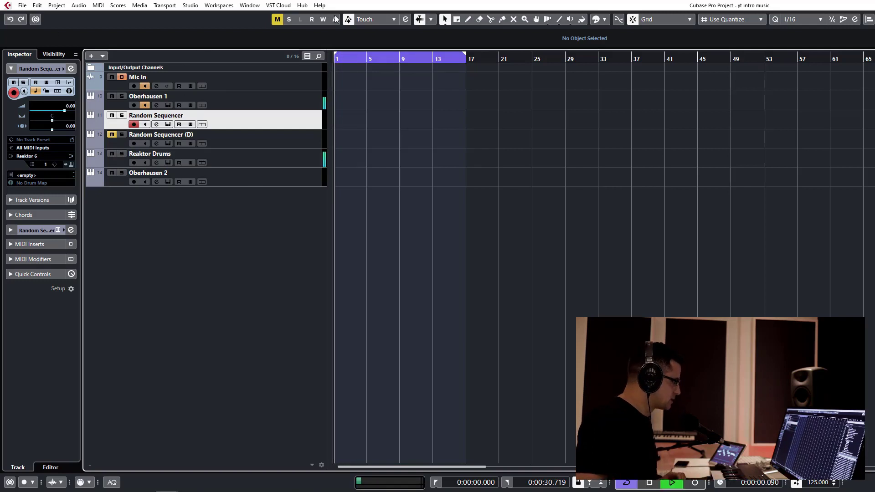
{"action": "left_click", "coordinate": [248, 157]}
{"action": "left_click", "coordinate": [266, 181]}
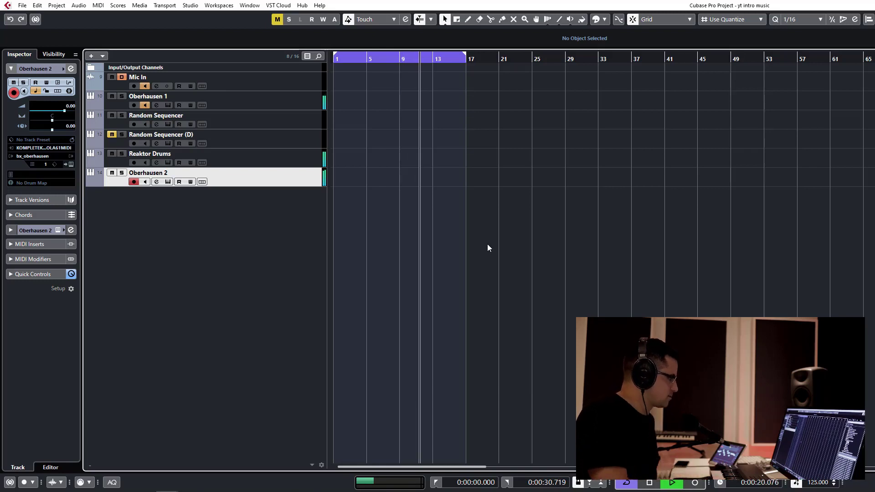
{"action": "key", "text": "space"}
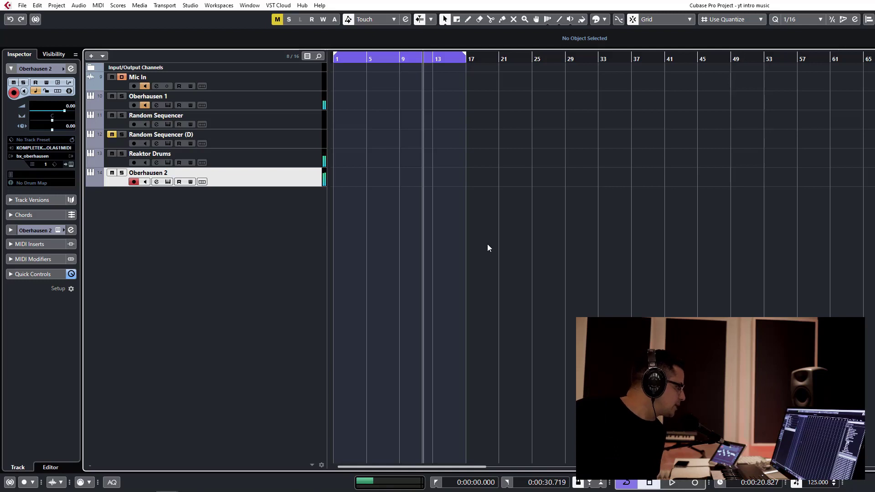